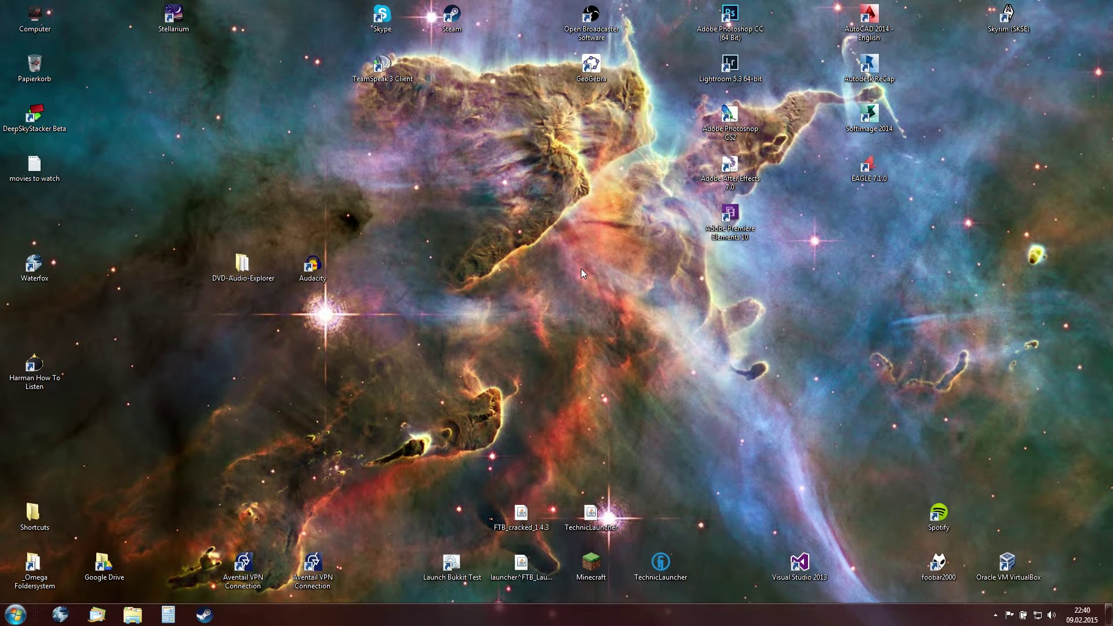
- Check the inserted disc, then launch DVDAExplorer.exe from the bin folder and move its window right
key("super+e")
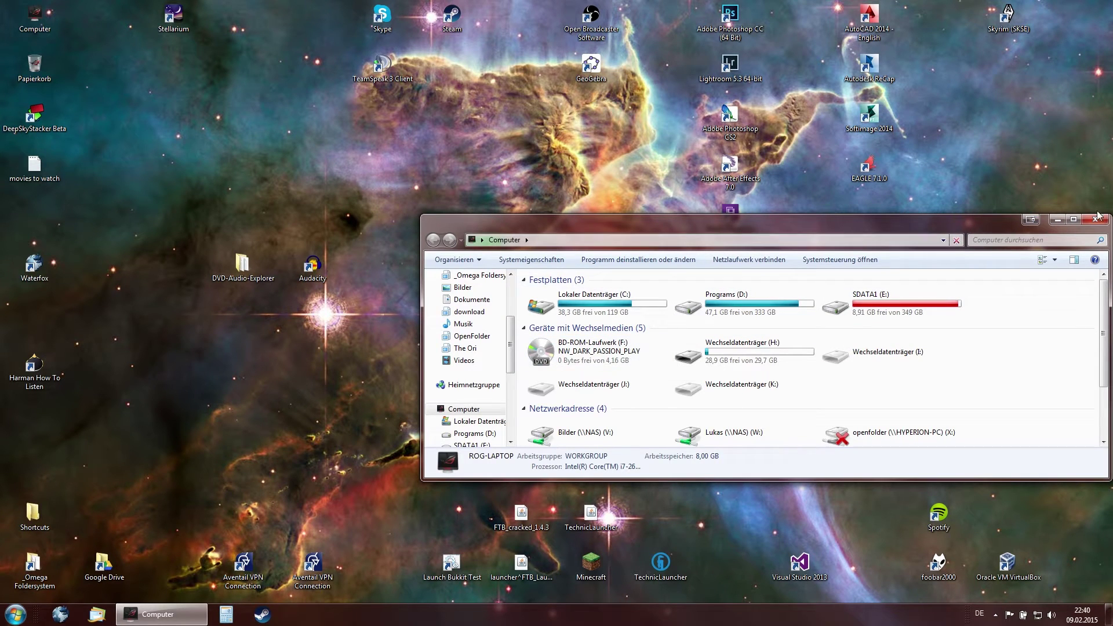
left_click(1097, 218)
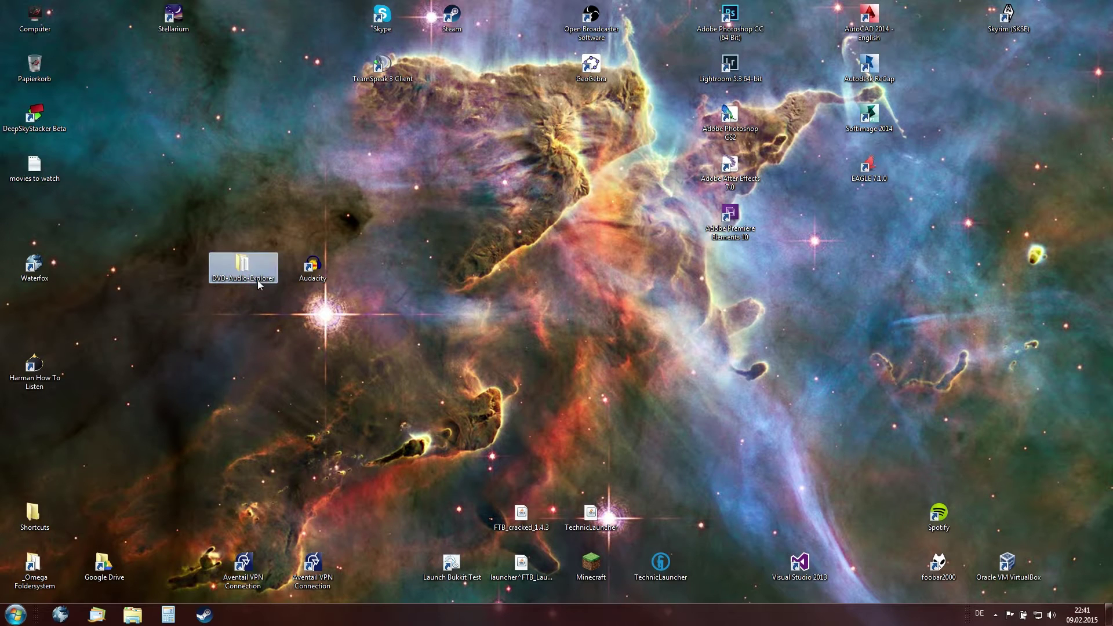
double_click(243, 267)
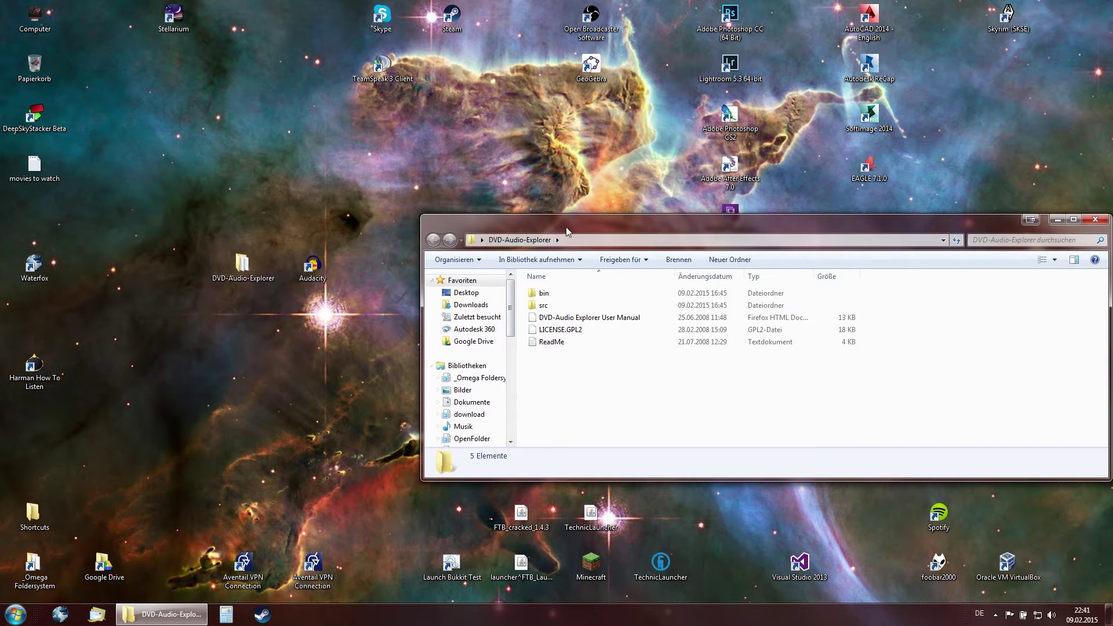
double_click(536, 294)
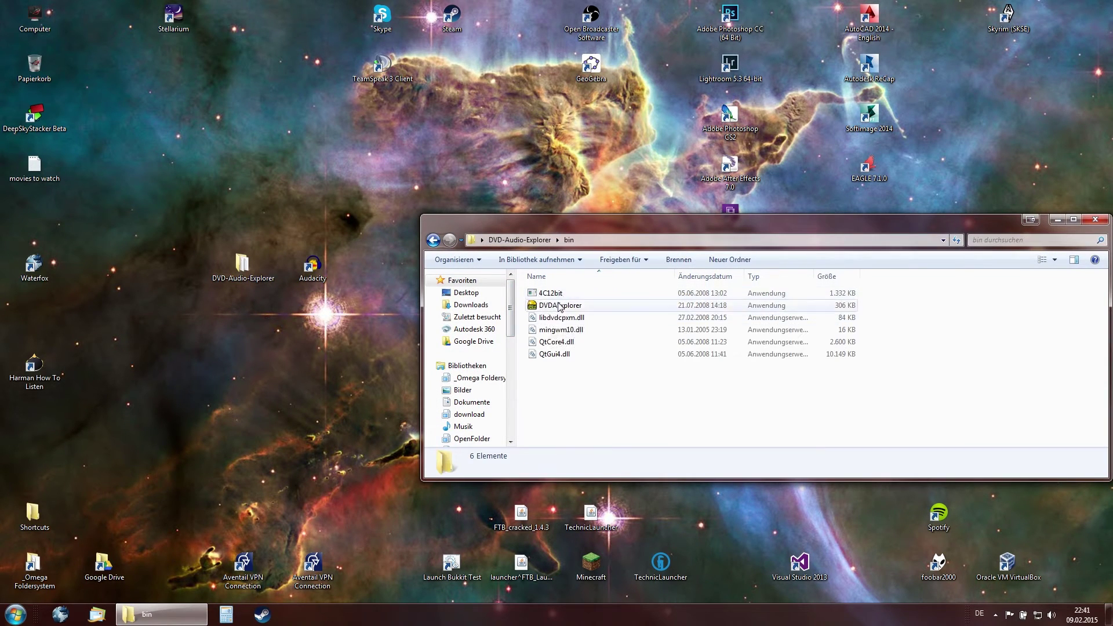
double_click(559, 306)
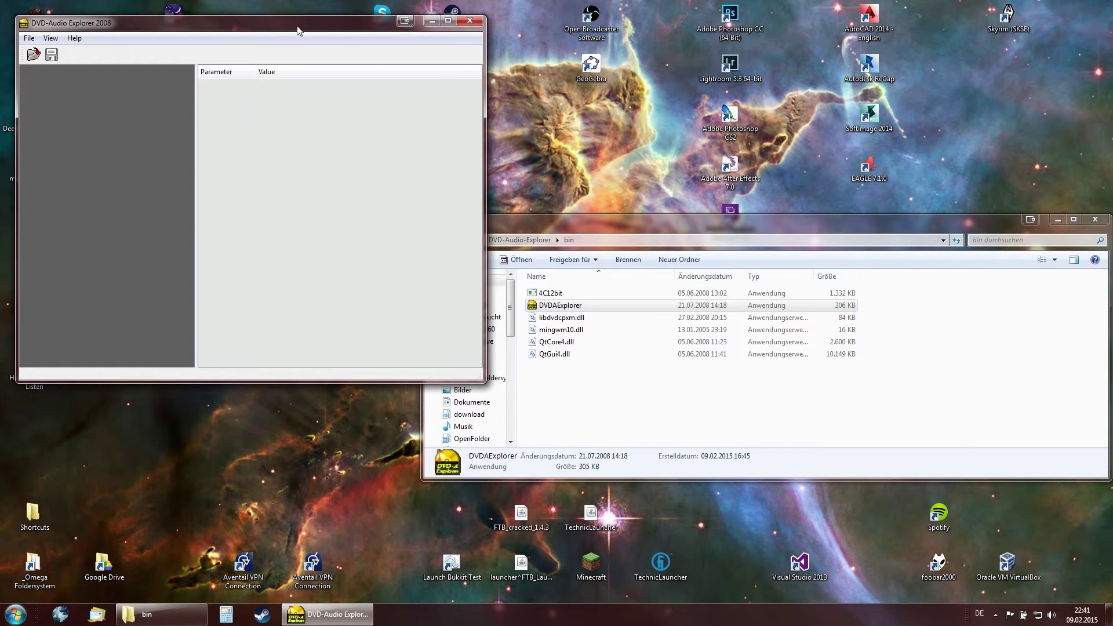
left_click_drag(298, 31, 784, 117)
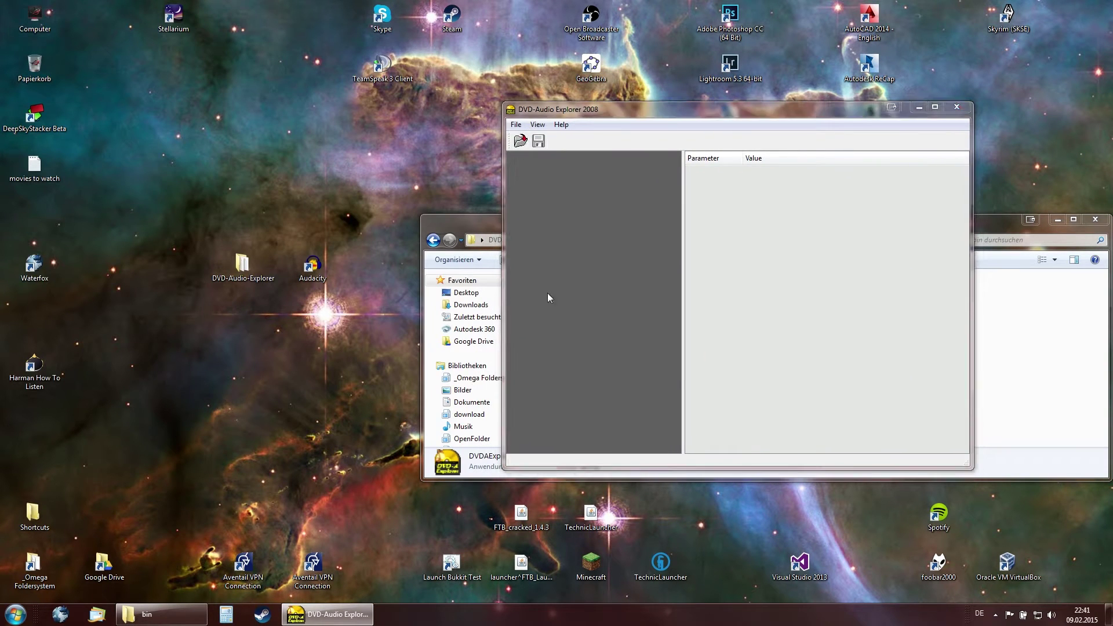
- Open F:\AUDIO_TS\AUDIO_TS.IFO from the BD-ROM disc in DVD-Audio Explorer
key("ctrl+o")
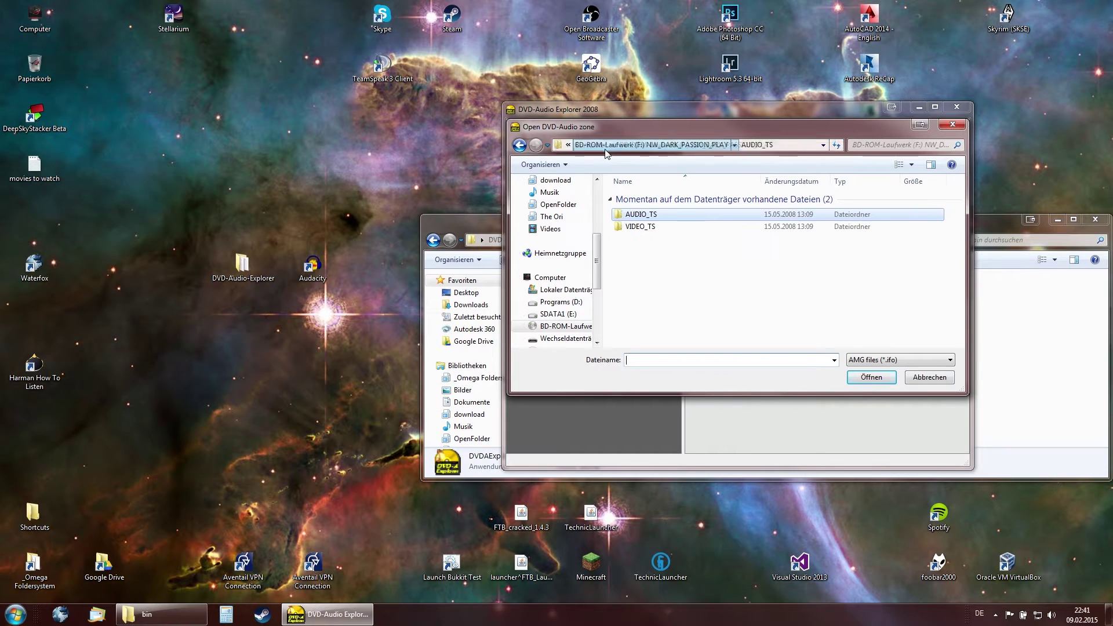
key("alt+Up")
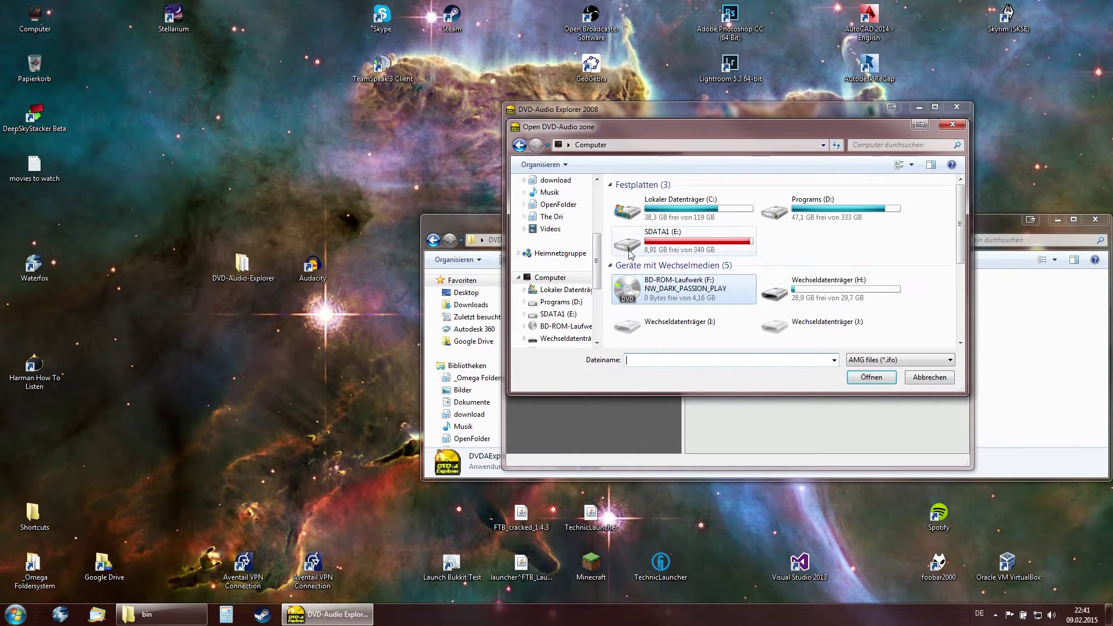
double_click(660, 292)
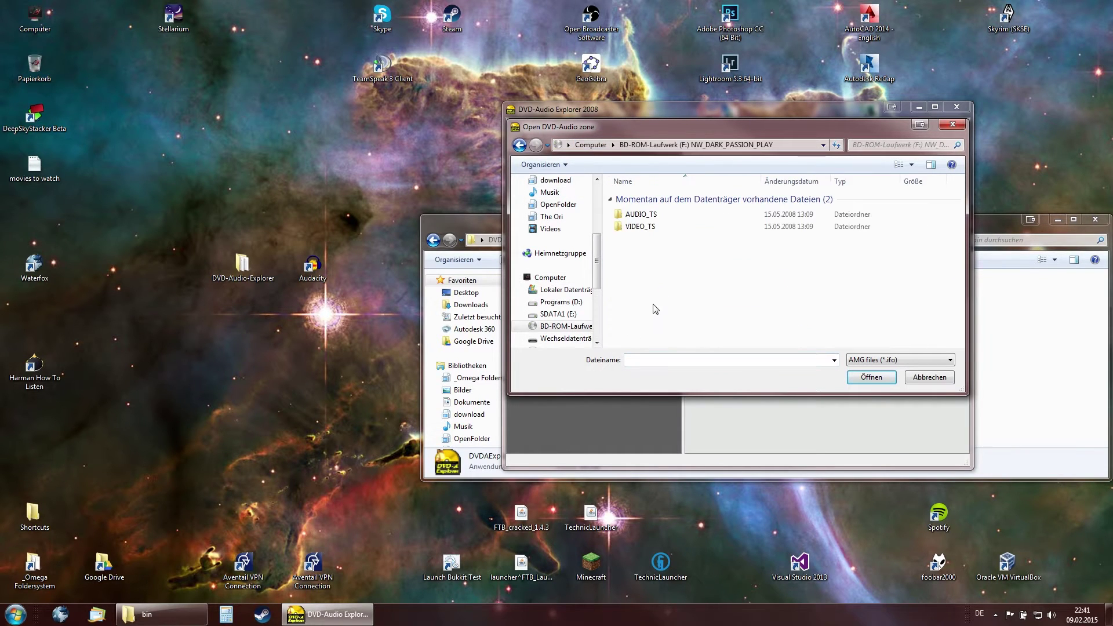
double_click(667, 219)
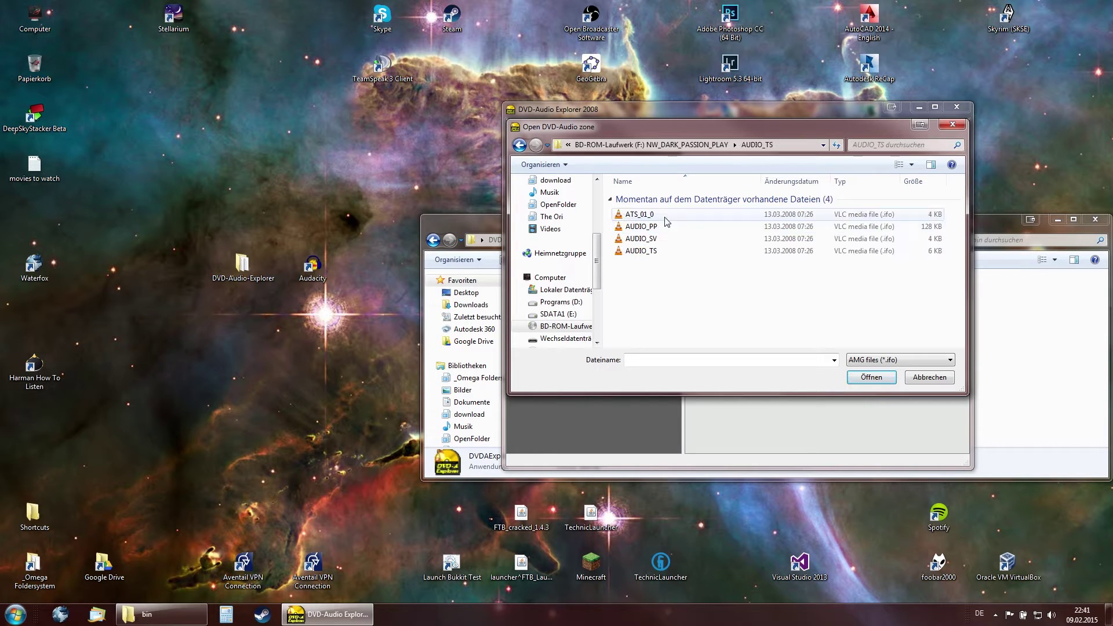
left_click(669, 256)
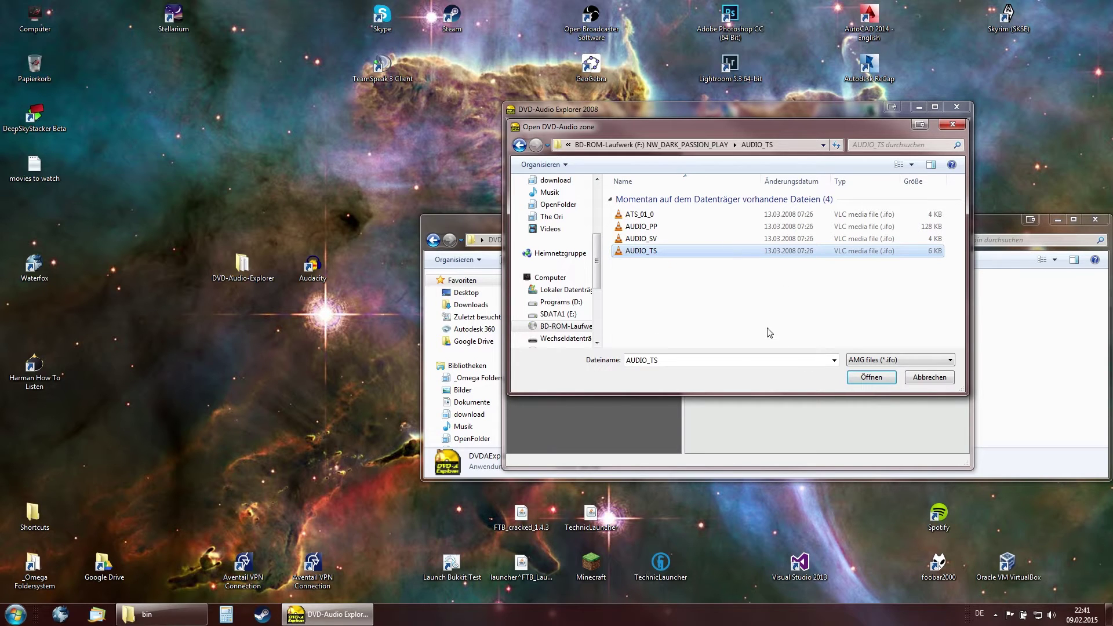
key("Return")
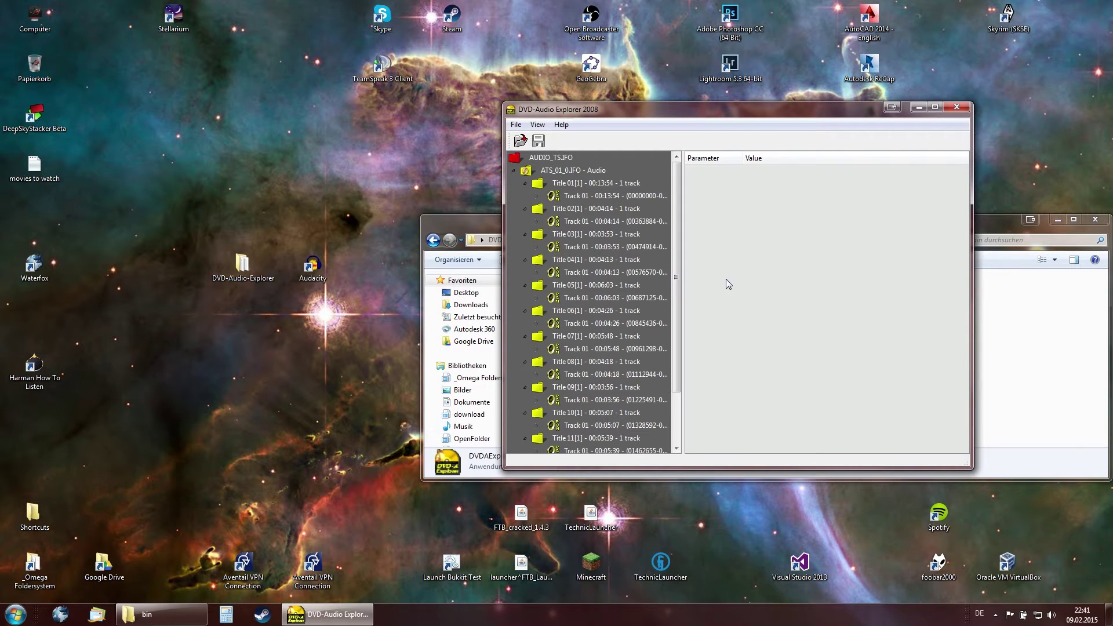
- Scroll the title list and show the parameters of Title 03's track
scroll(676, 231, "down", 2)
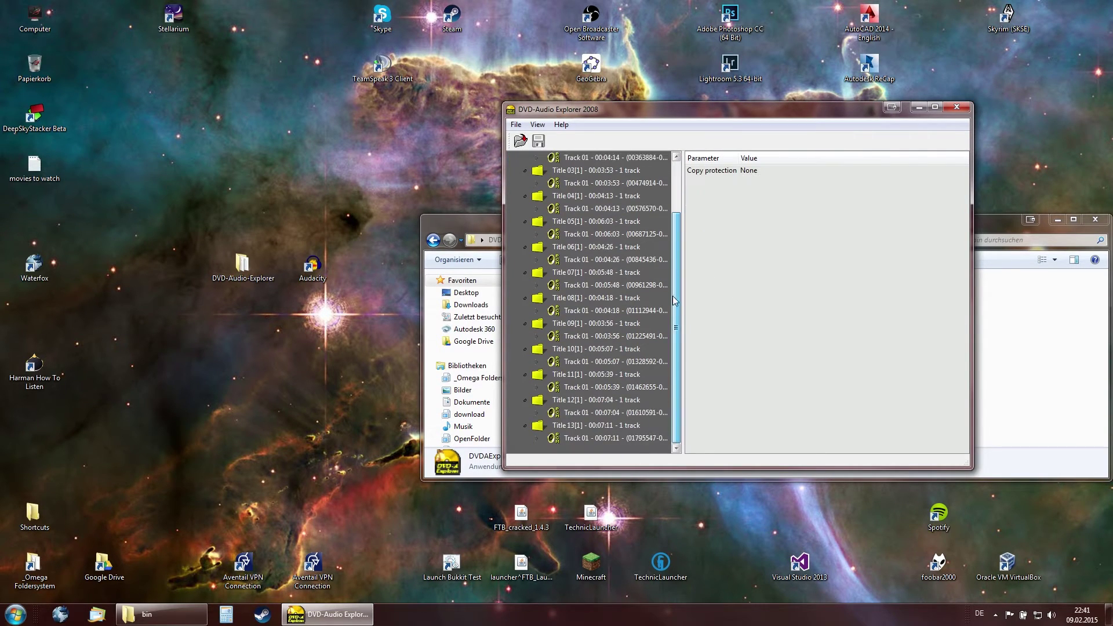
left_click_drag(676, 332, 679, 233)
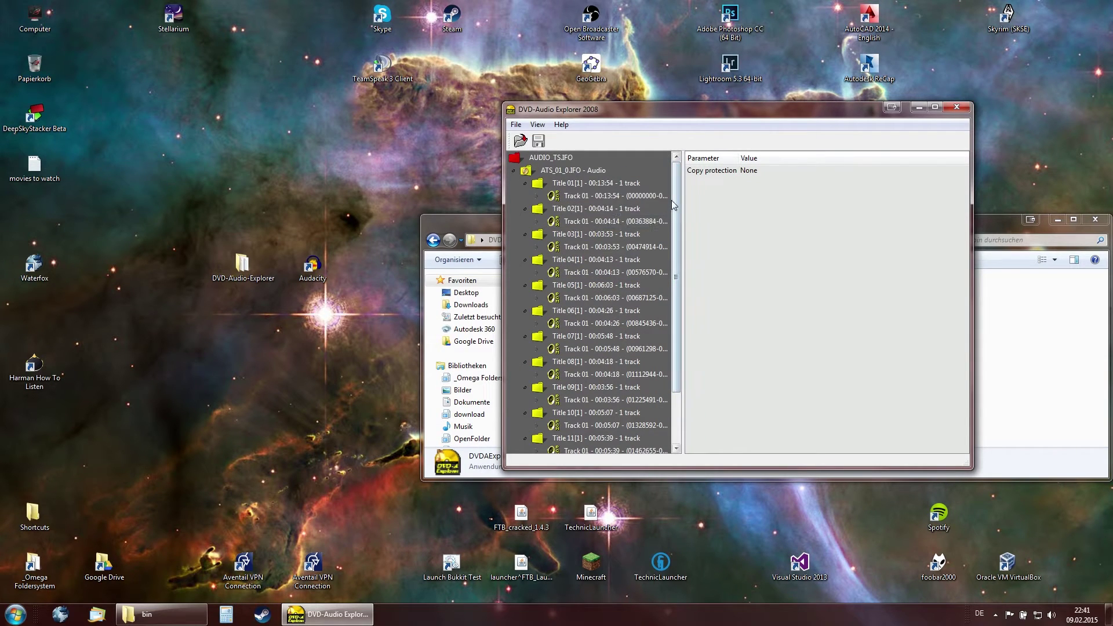
mouse_move(675, 200)
left_mouse_down()
mouse_move(677, 287)
mouse_move(676, 197)
left_mouse_up()
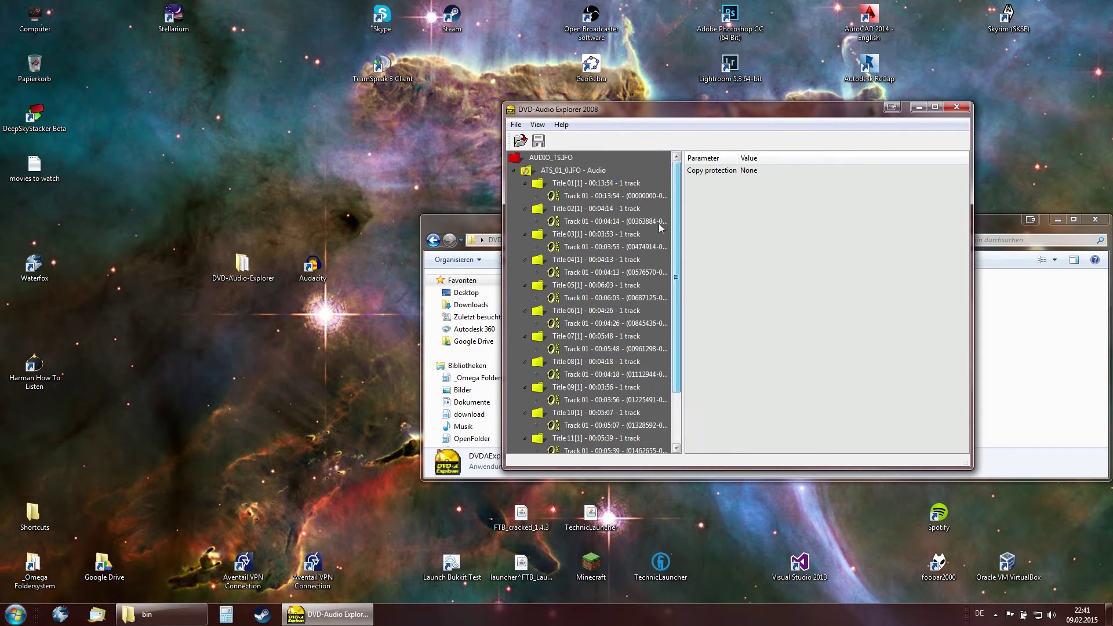
left_click(619, 249)
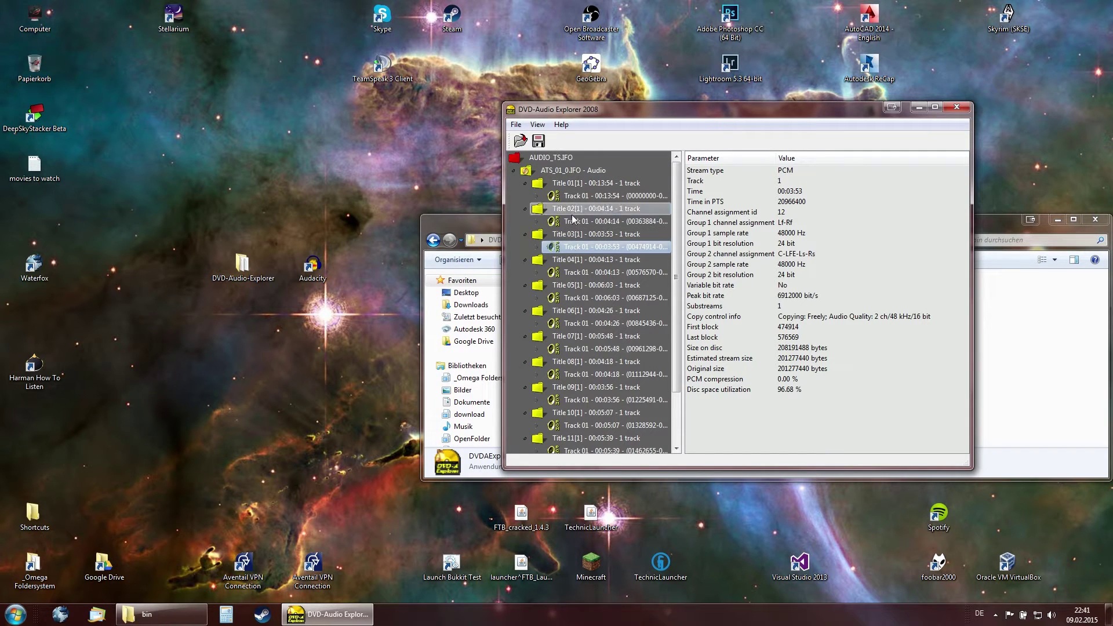
- Select only Title 03's Track 01 and bring up the Extract dialog
left_click(580, 195)
scroll(585, 261, "down", 2)
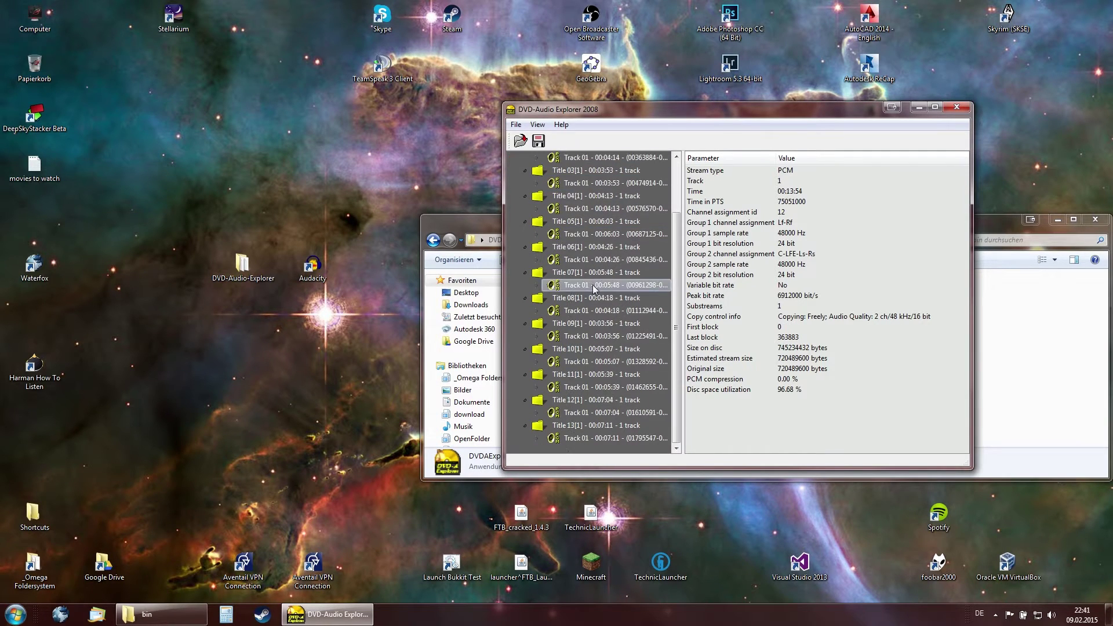
left_click(604, 439, "shift")
scroll(592, 260, "up", 2)
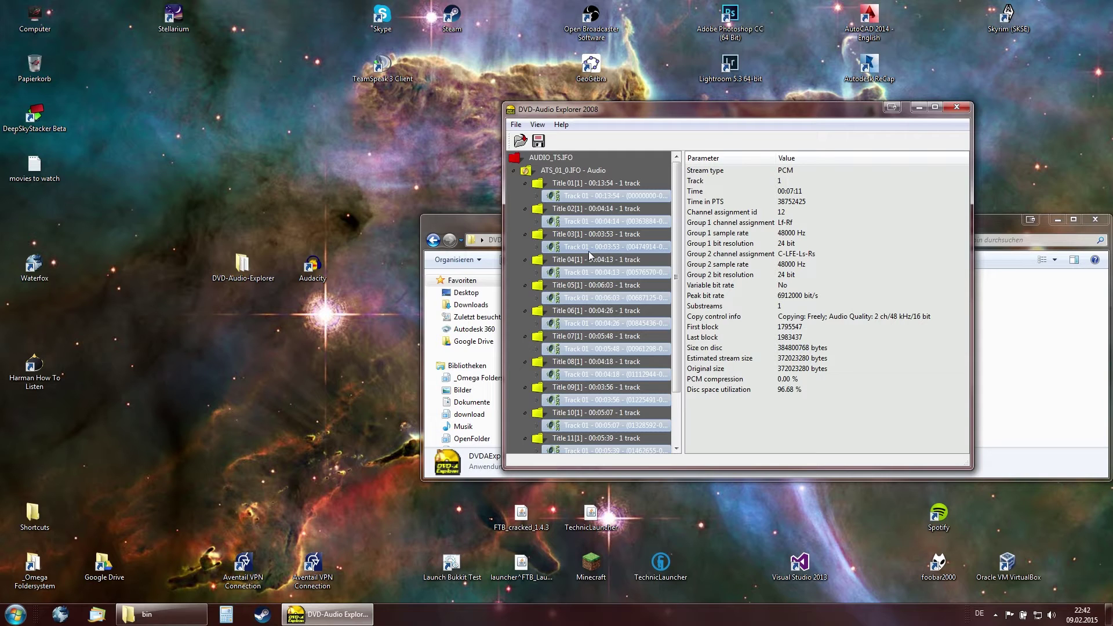
left_click(590, 251)
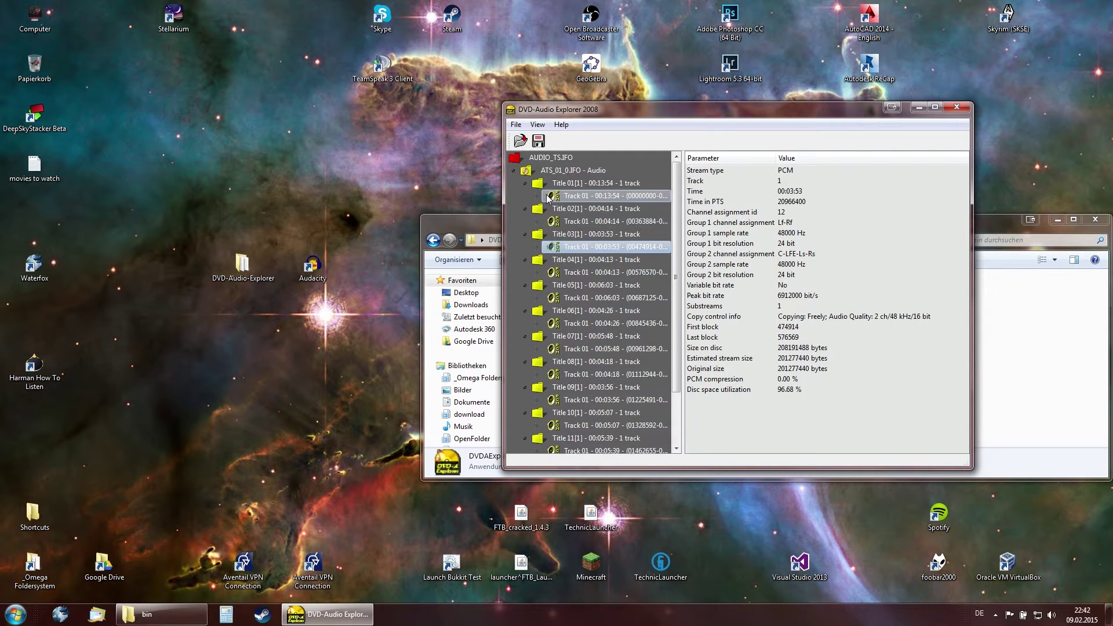
left_click(539, 144)
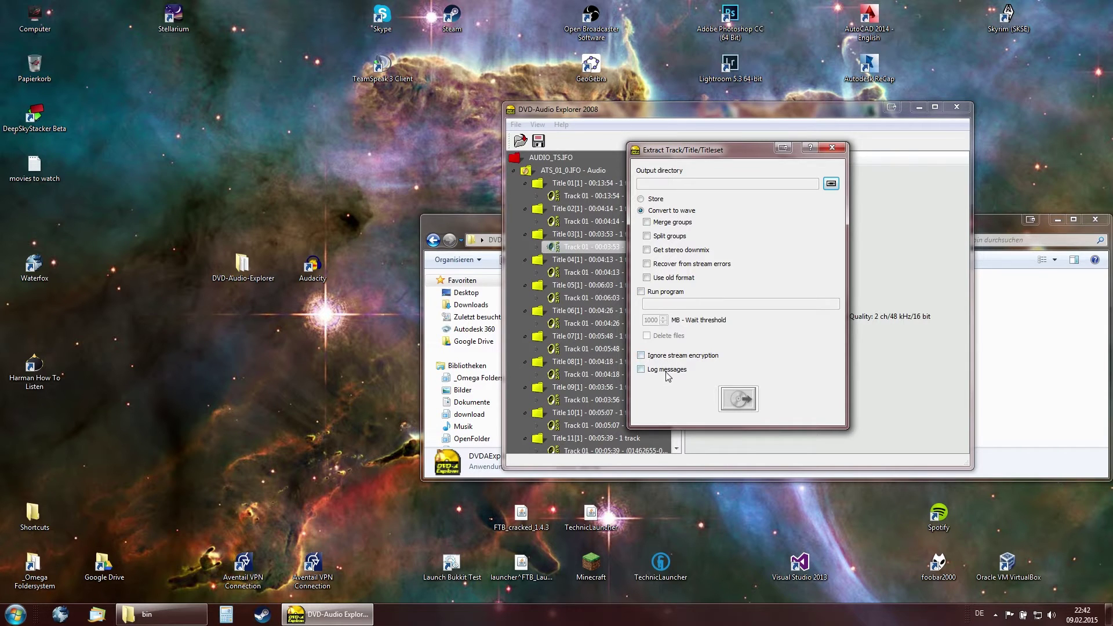
- Set the output directory to a new Desktop folder 'tutorial' and extract Title 03's track as WAV
left_click(831, 184)
left_click(678, 237)
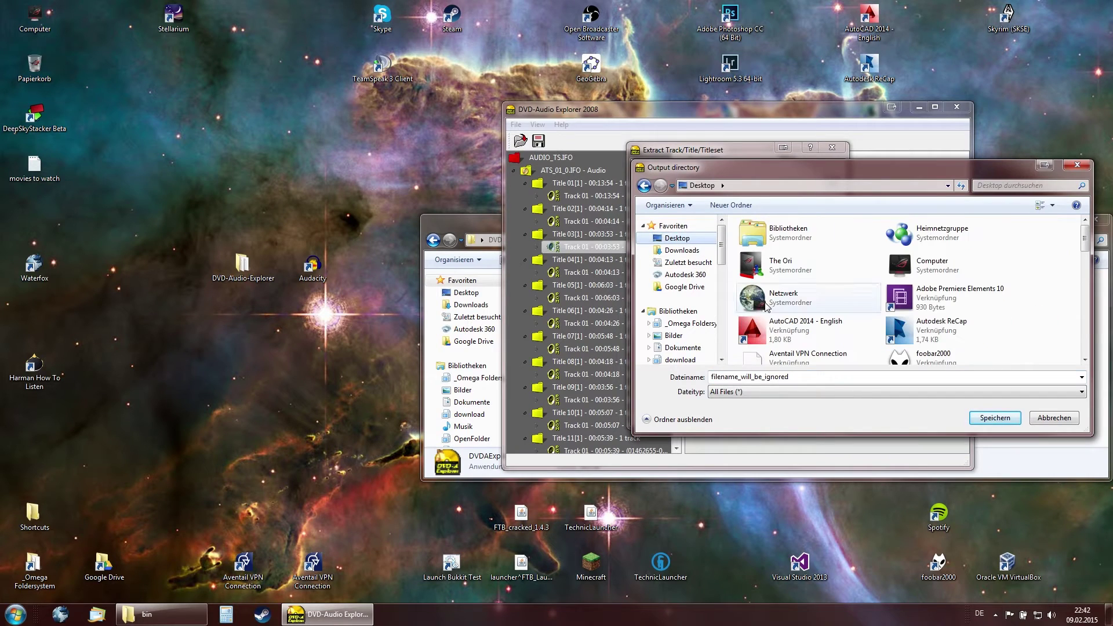
left_click(731, 206)
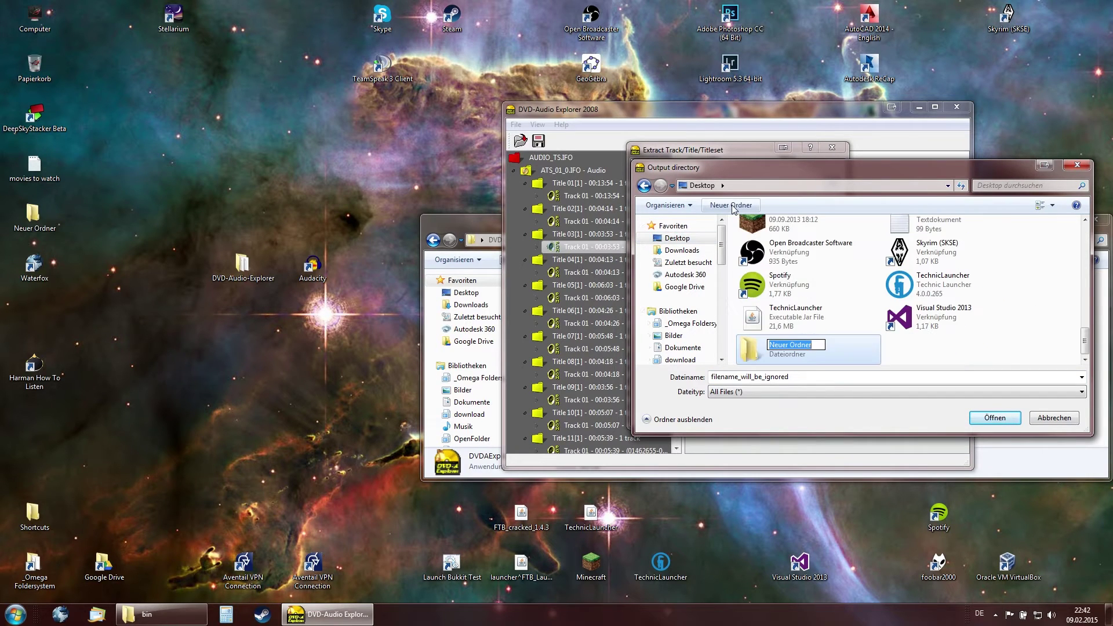
type("tutorial")
key("Return")
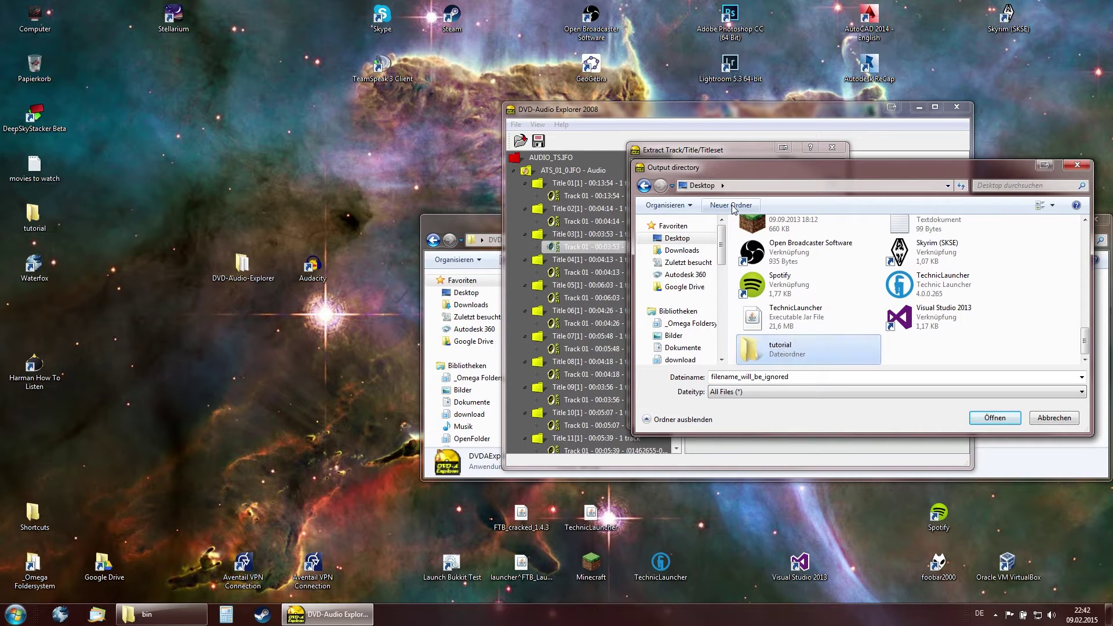
key("Return")
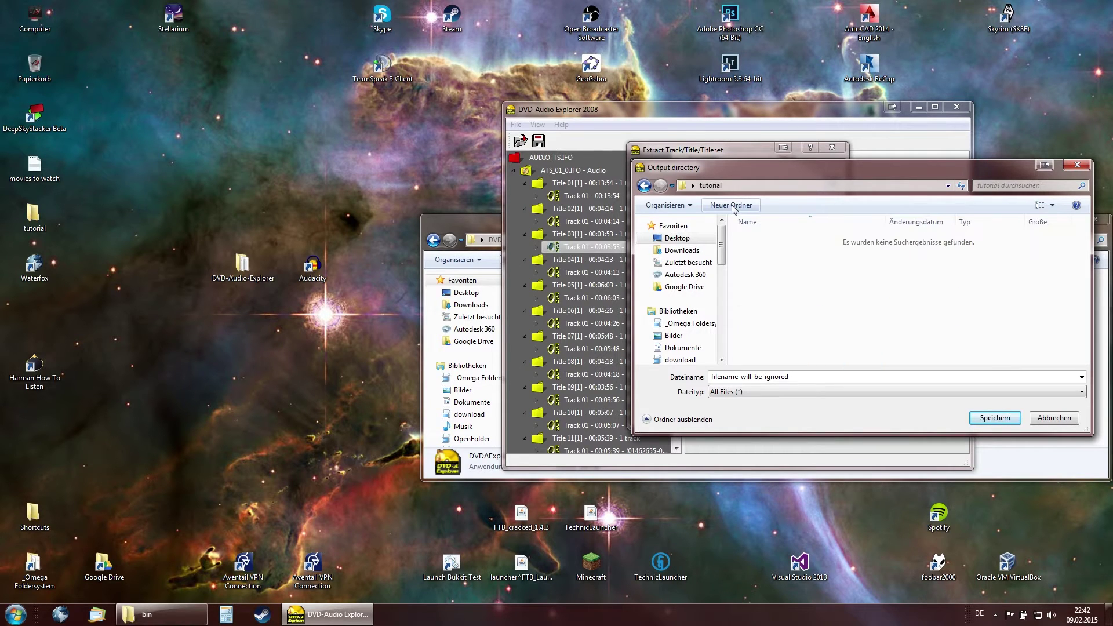
left_click(984, 424)
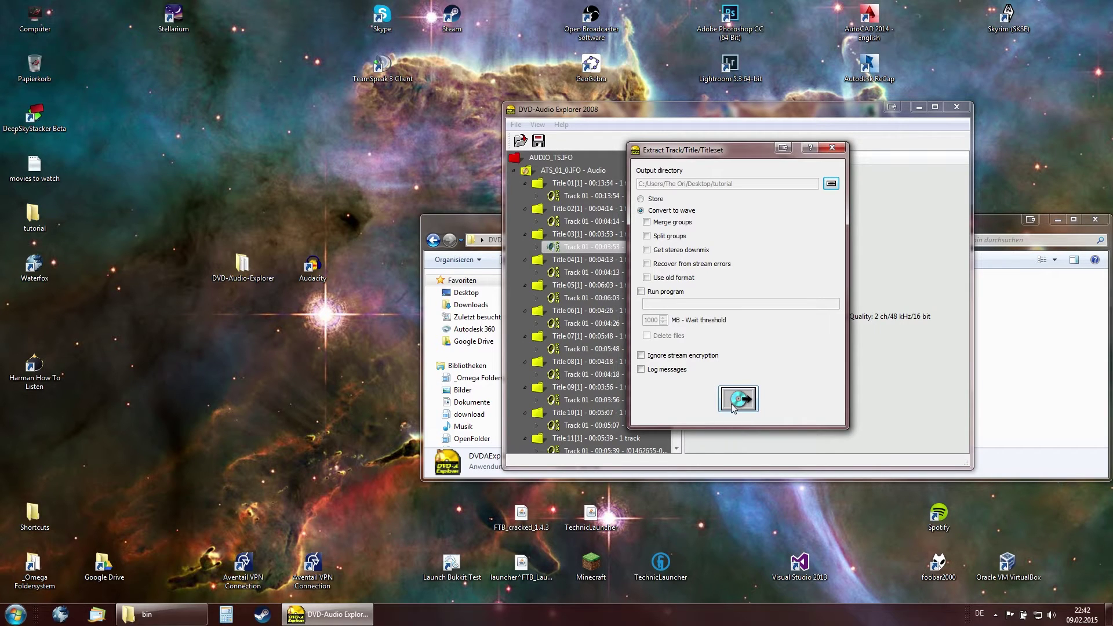
left_click(737, 405)
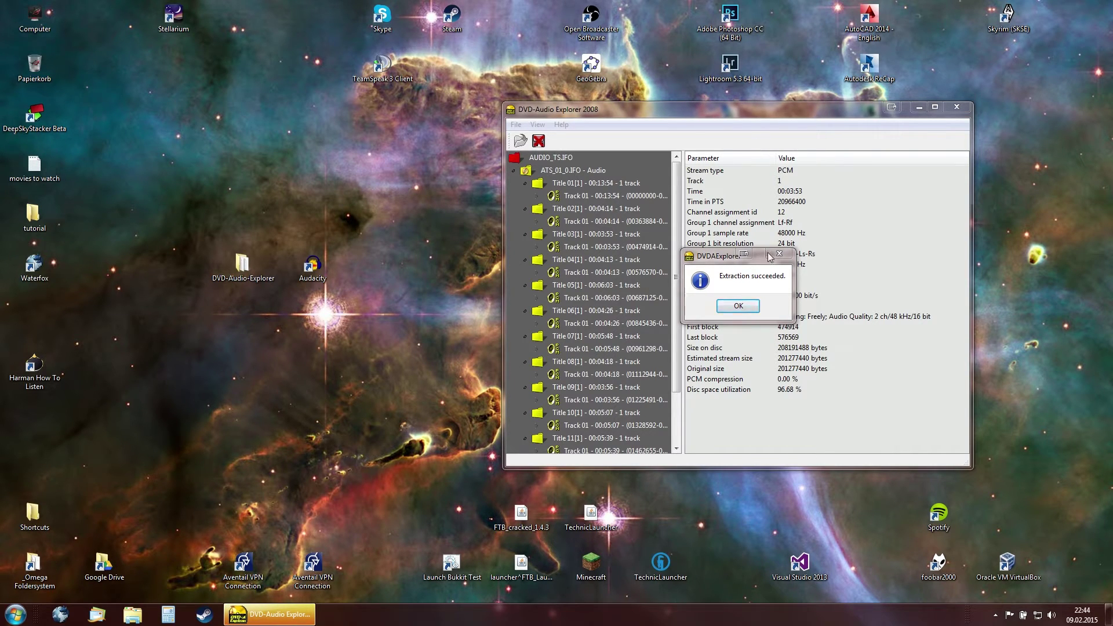
left_click(737, 306)
- Close DVD-Audio Explorer and launch Audacity in a restored window
left_click(954, 109)
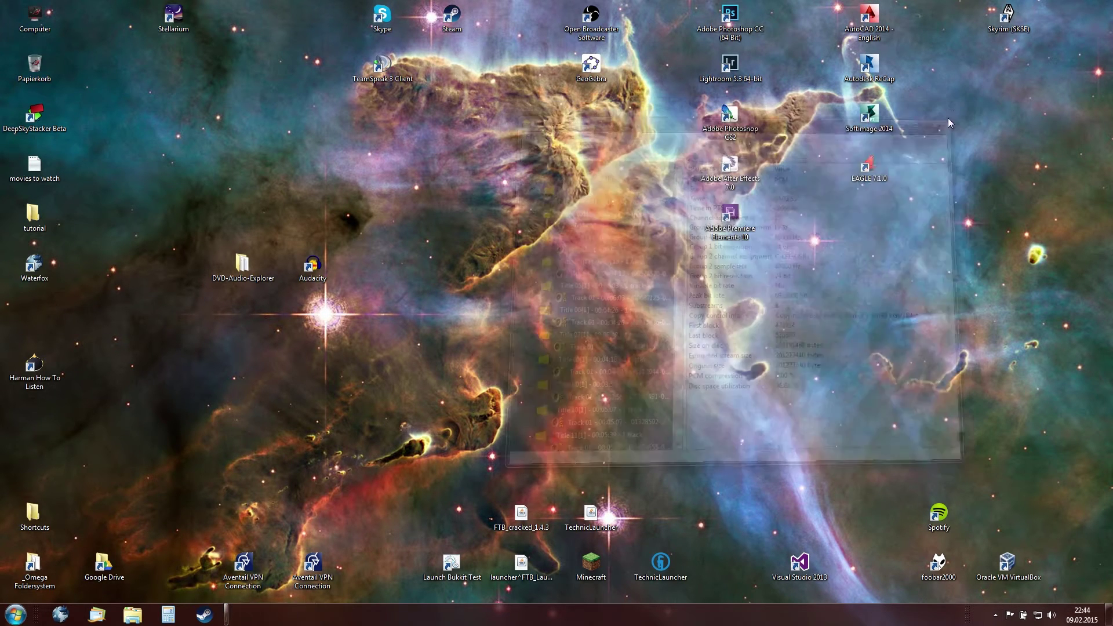
double_click(328, 269)
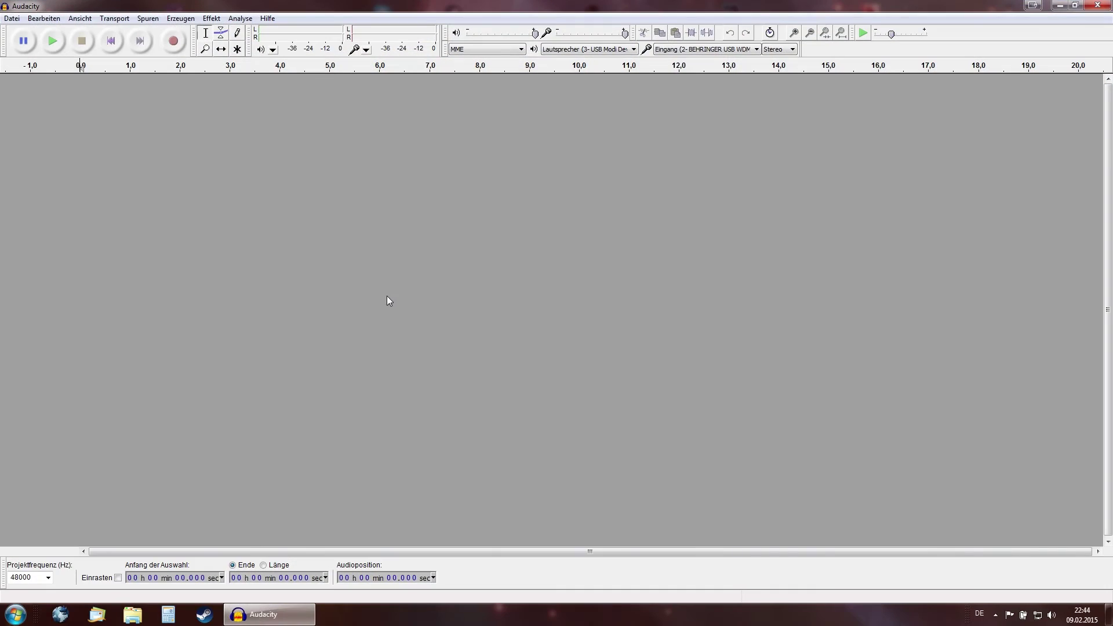
double_click(481, 12)
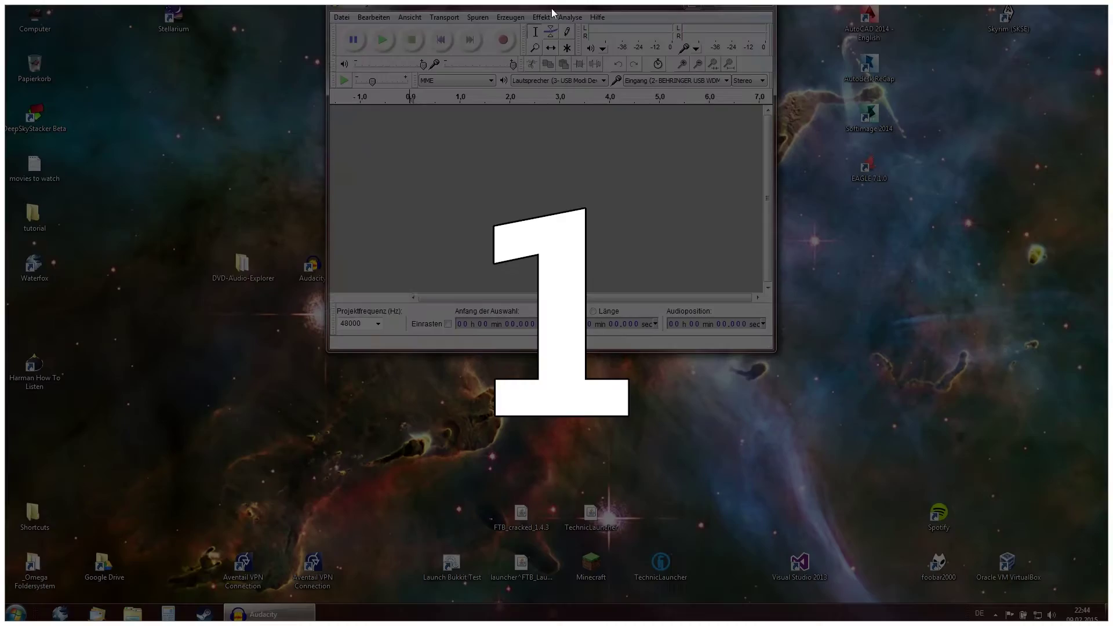
- Snap Audacity to the right half of the screen and open the tutorial folder
key("super+d")
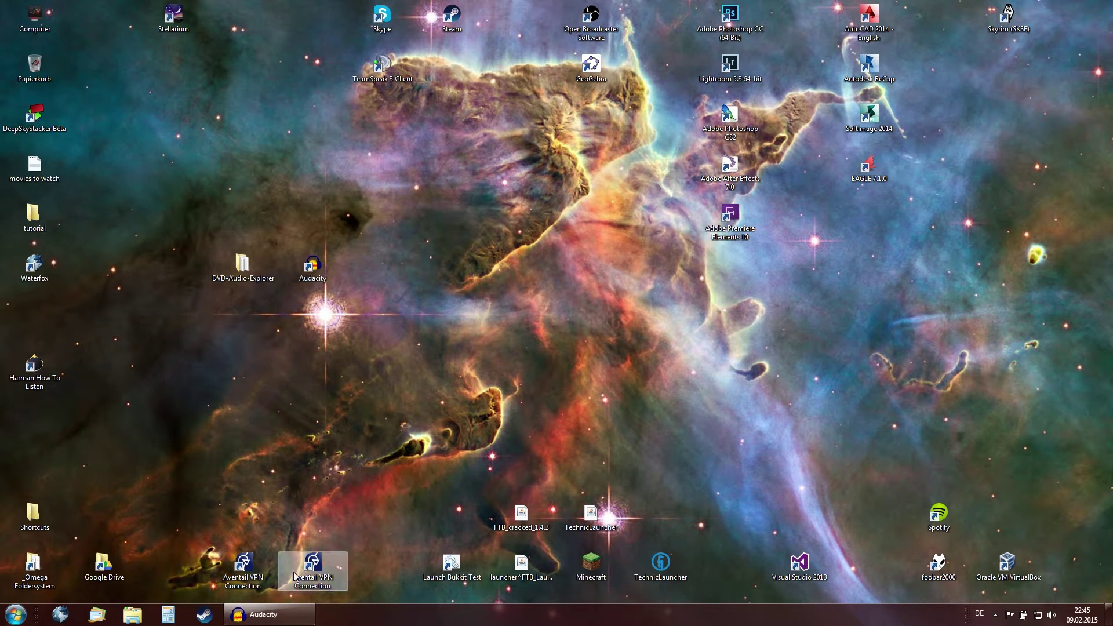
key("super+d")
key("super+Right")
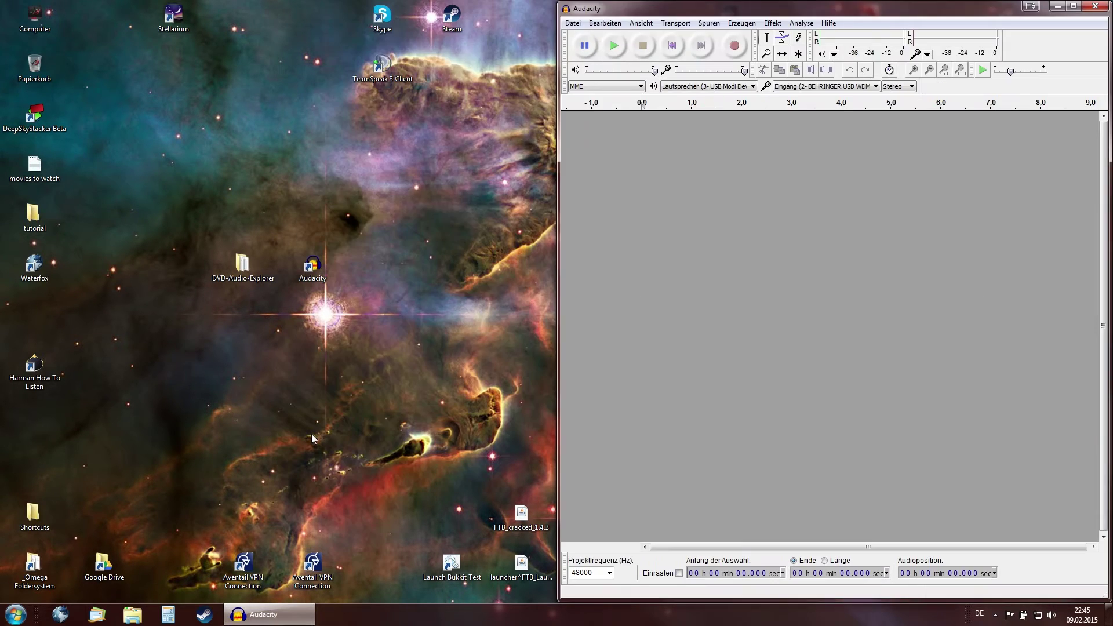
left_click(313, 266)
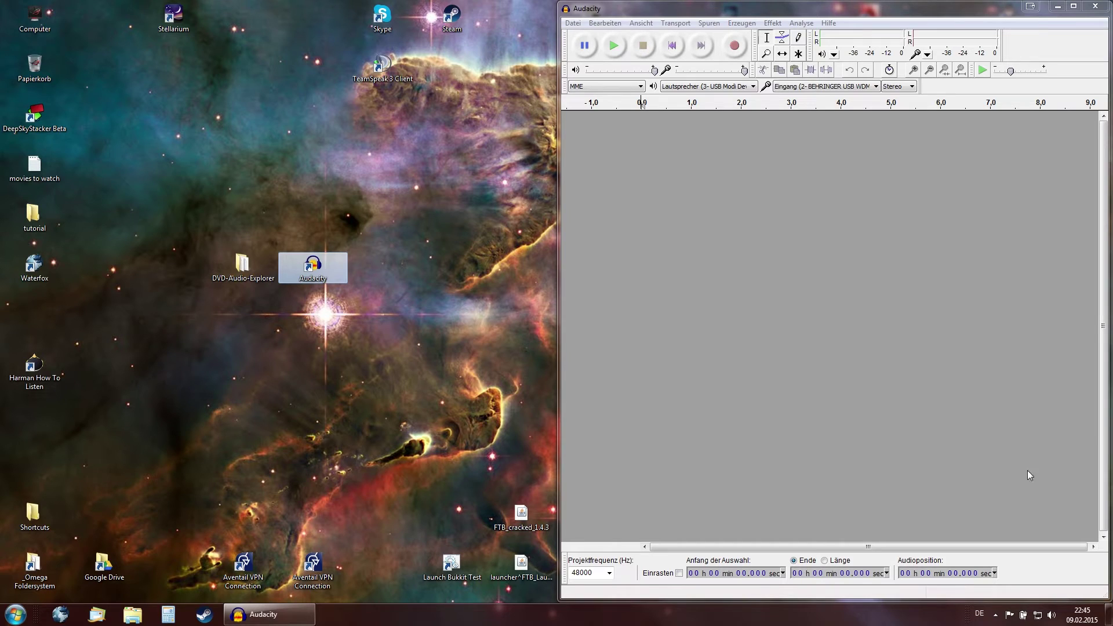
left_click(279, 301)
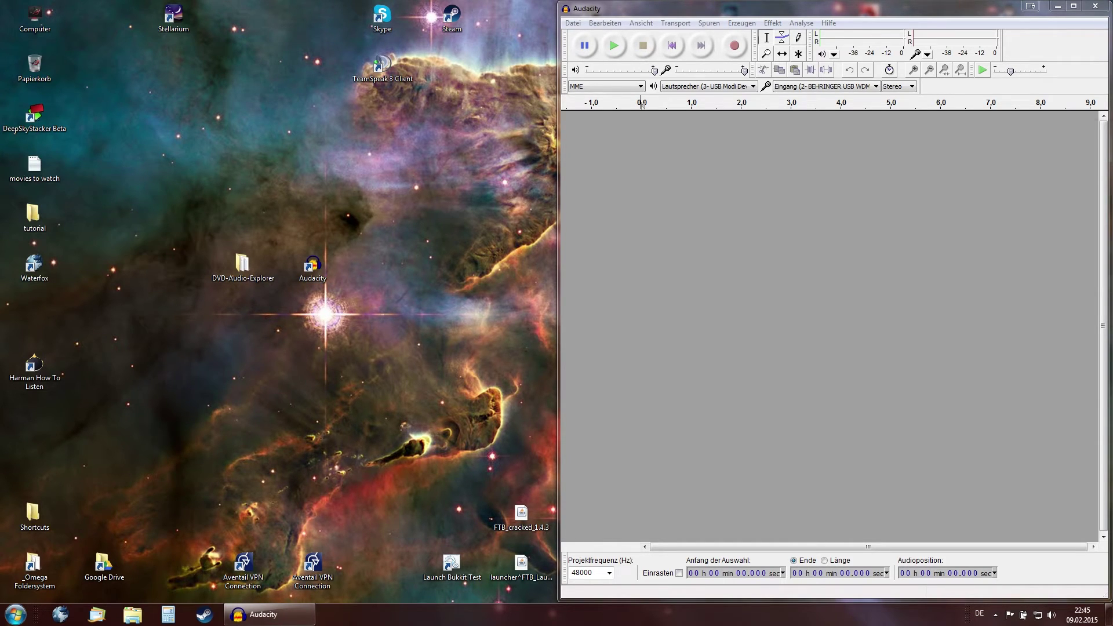
left_click(133, 614)
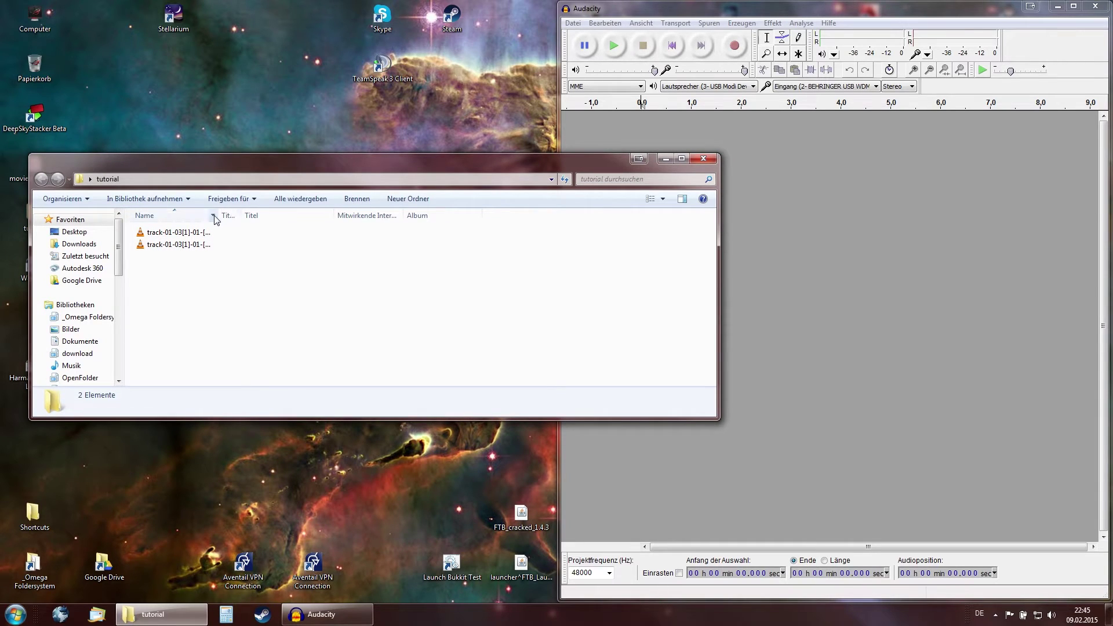
- Widen the Name column to reveal the full C-LFE-Ls-Rs and Lf-Rf wave file names
left_click_drag(214, 215, 390, 217)
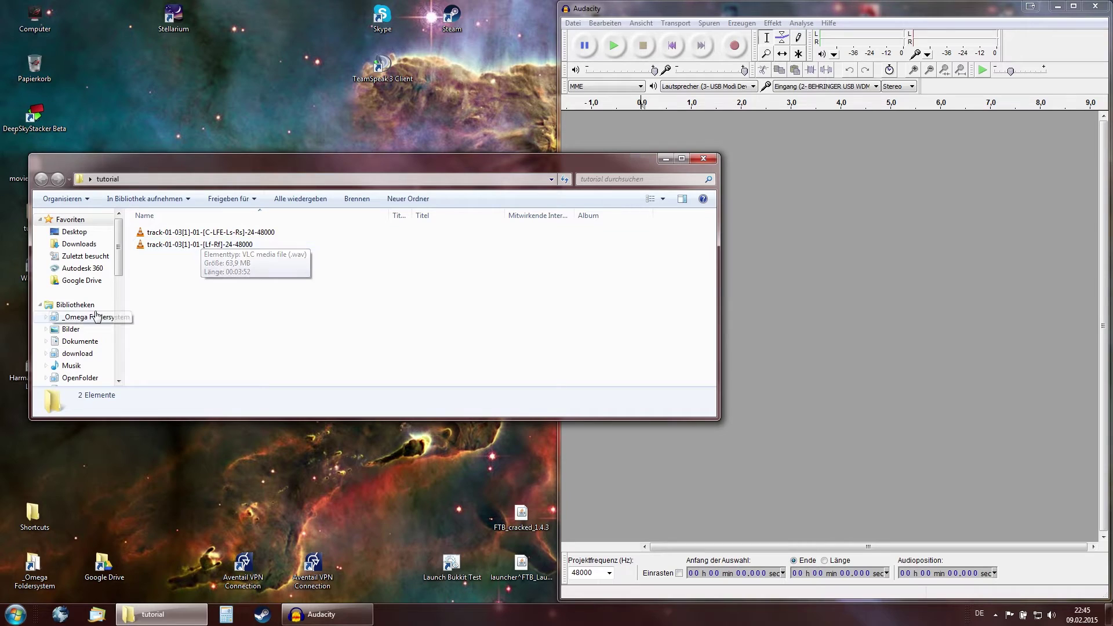
double_click(238, 244)
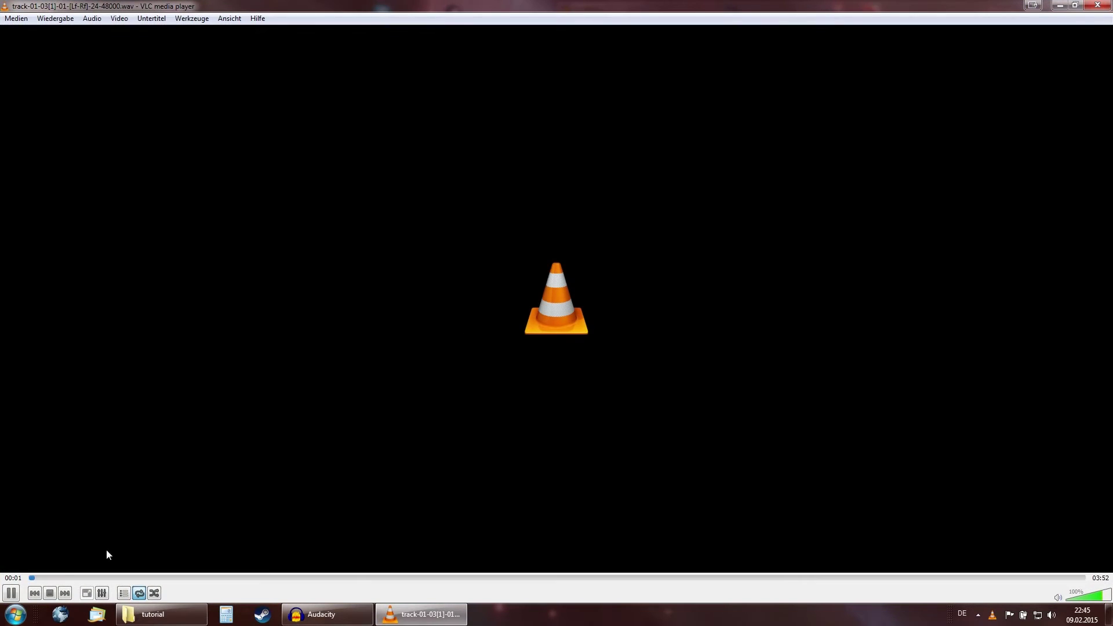
left_click_drag(71, 577, 123, 578)
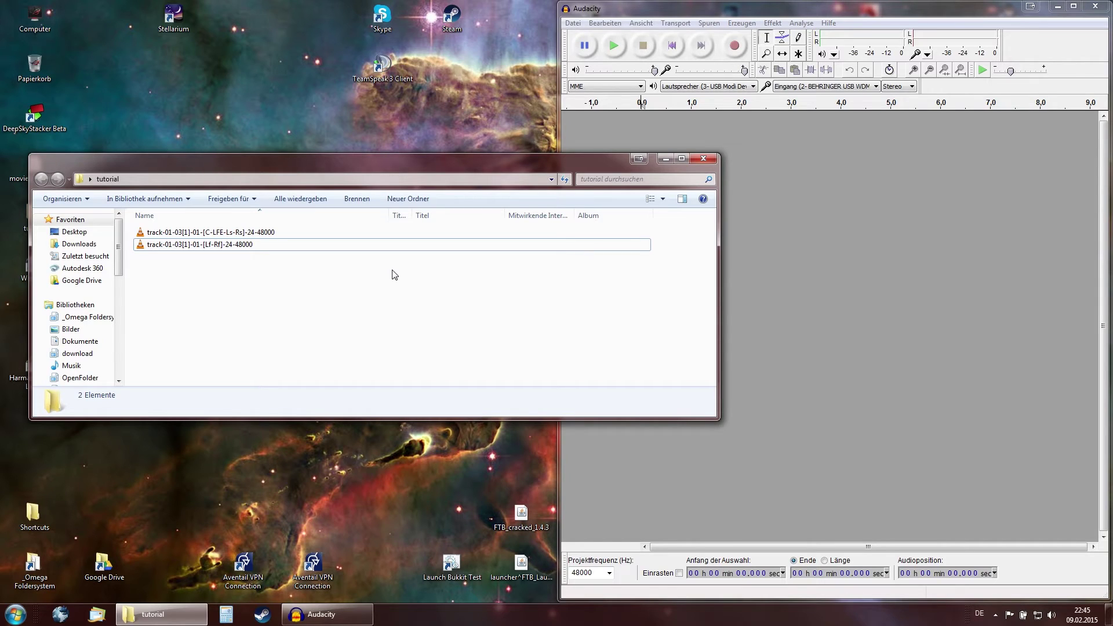
- Drag both extracted WAV files into Audacity, accept the import, and maximize the window
left_click_drag(339, 287, 224, 250)
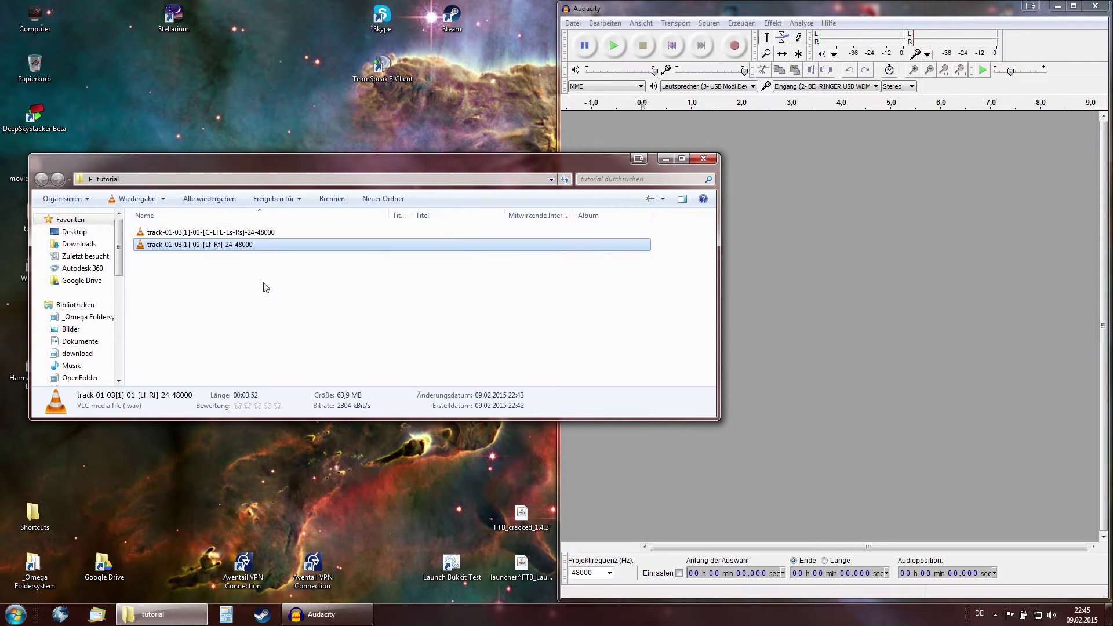
mouse_move(264, 283)
left_mouse_down()
mouse_move(224, 231)
mouse_move(212, 252)
mouse_move(235, 221)
mouse_move(784, 268)
mouse_move(739, 295)
mouse_move(753, 7)
left_mouse_up()
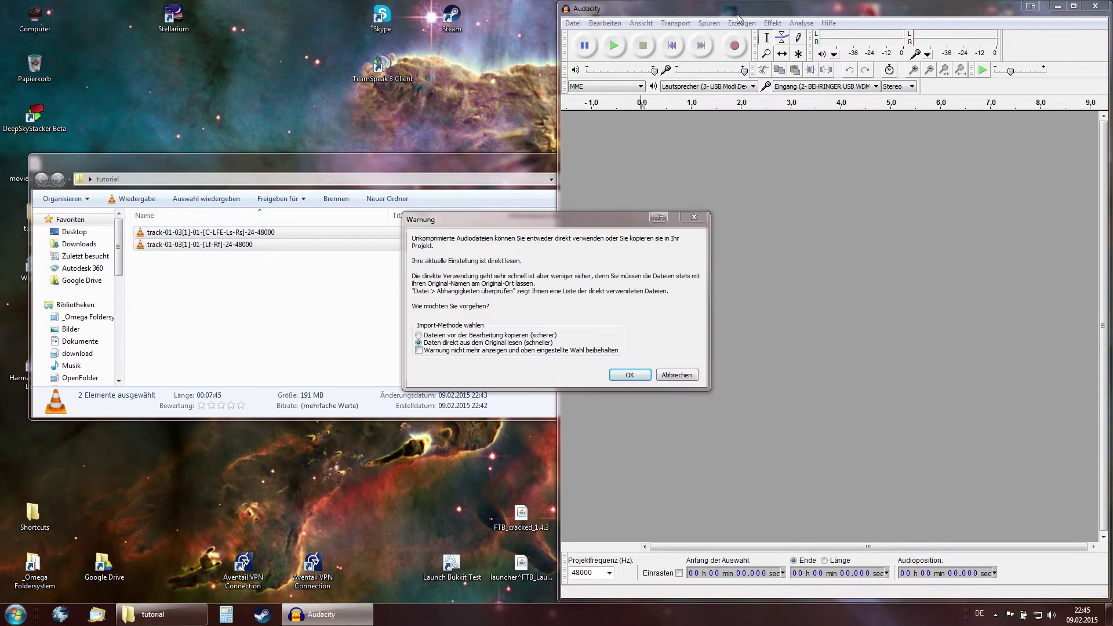
left_click(629, 375)
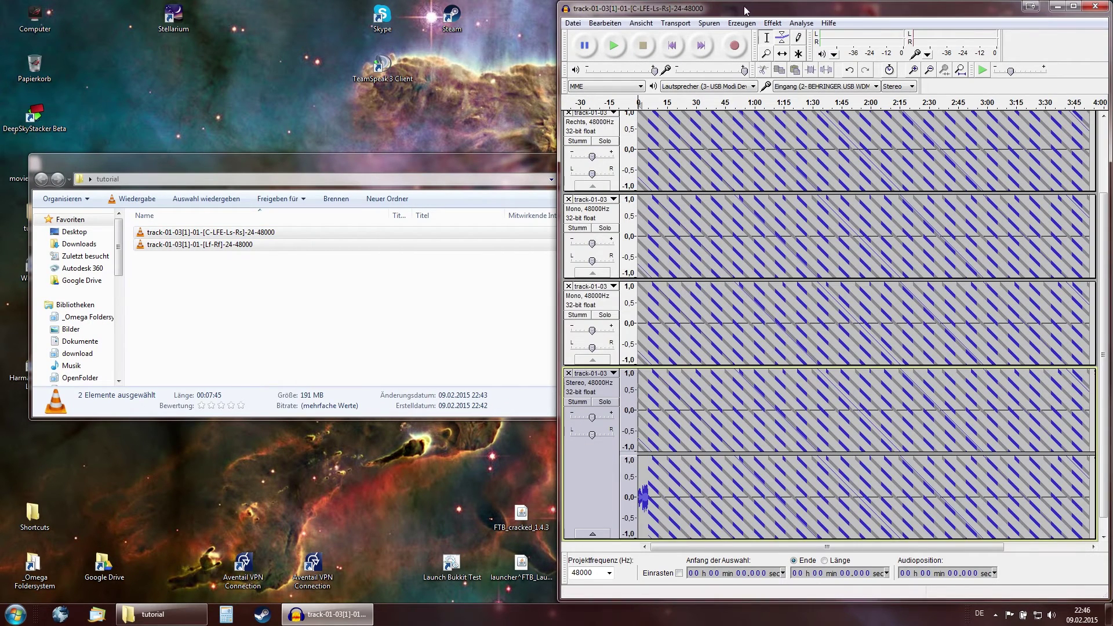
left_click_drag(638, 8, 638, 76)
double_click(638, 73)
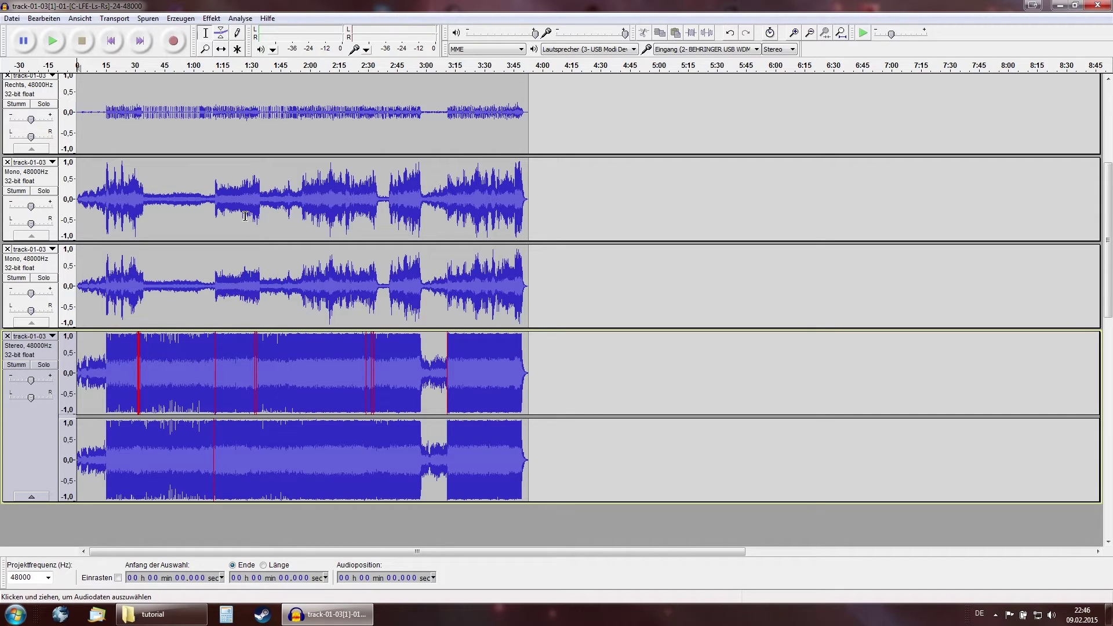
- Set the second mono track's pan to R and the first mono track's pan to L
scroll(302, 270, "up", 1)
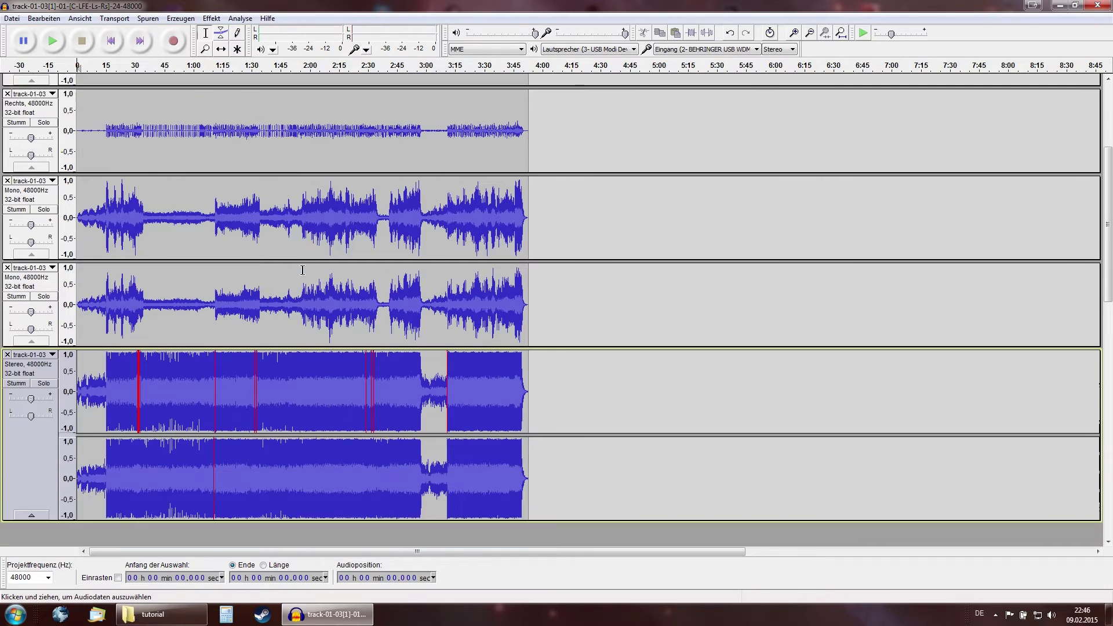
scroll(302, 270, "up", 4)
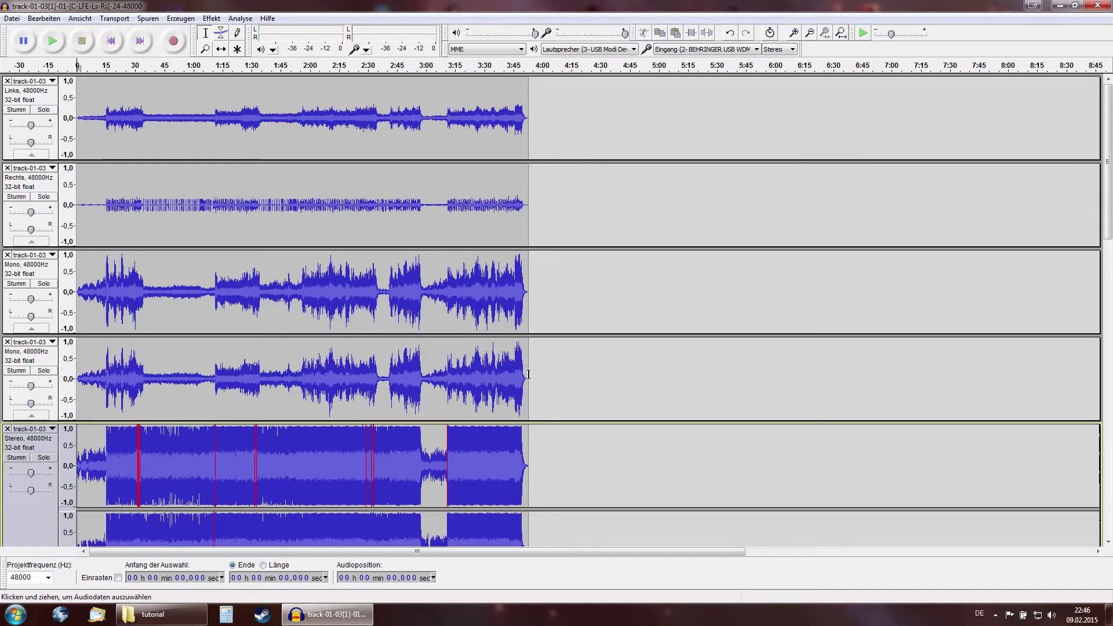
scroll(493, 377, "down", 4)
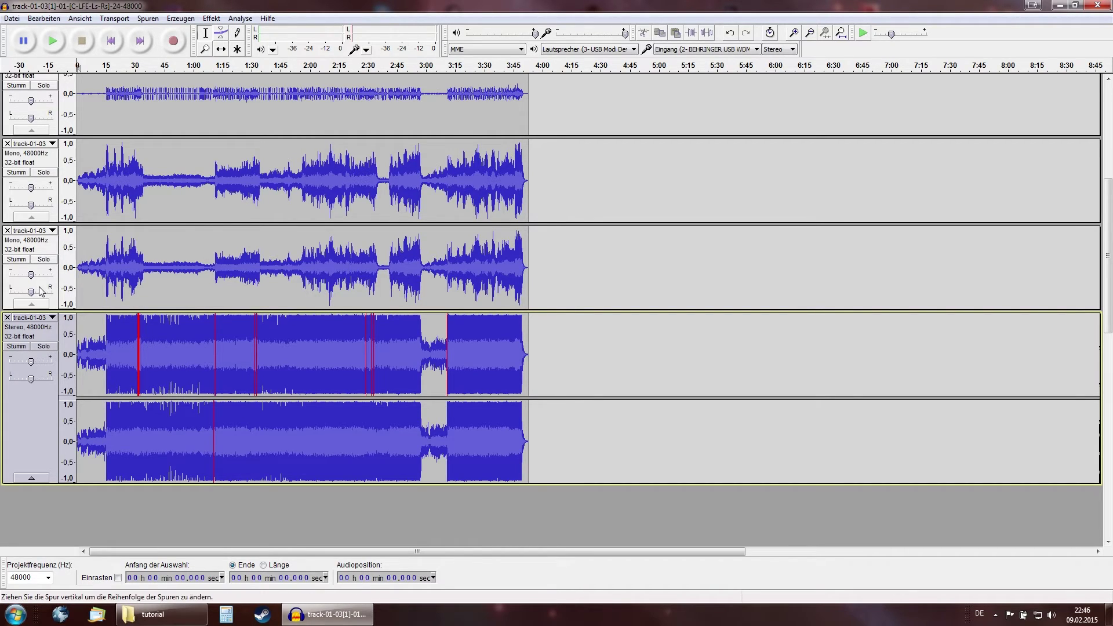
left_click_drag(39, 292, 52, 292)
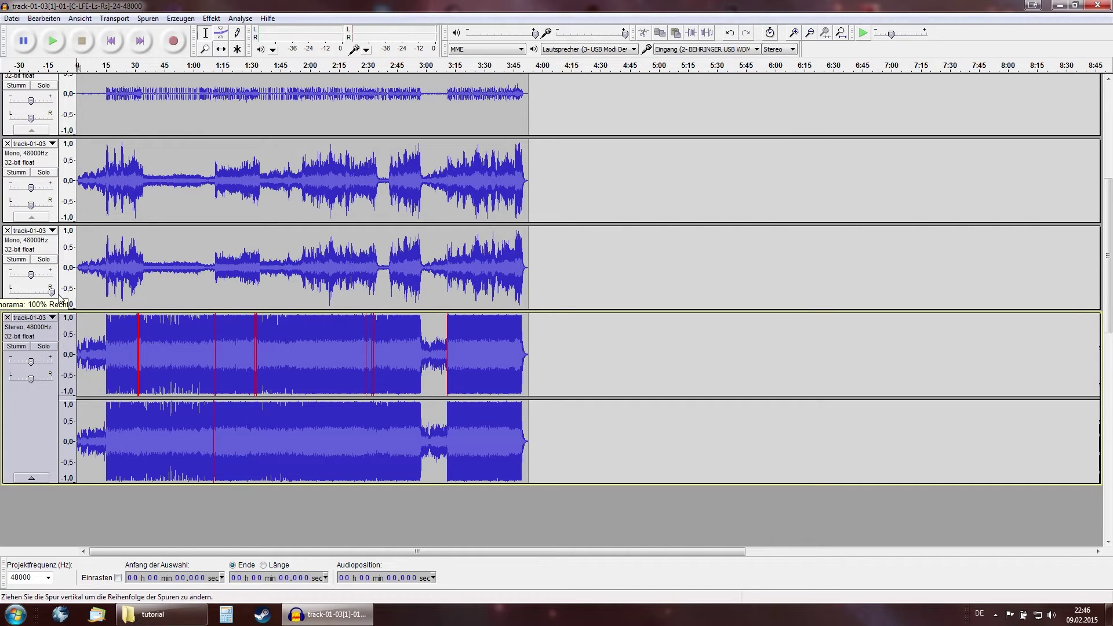
left_click_drag(31, 205, 9, 205)
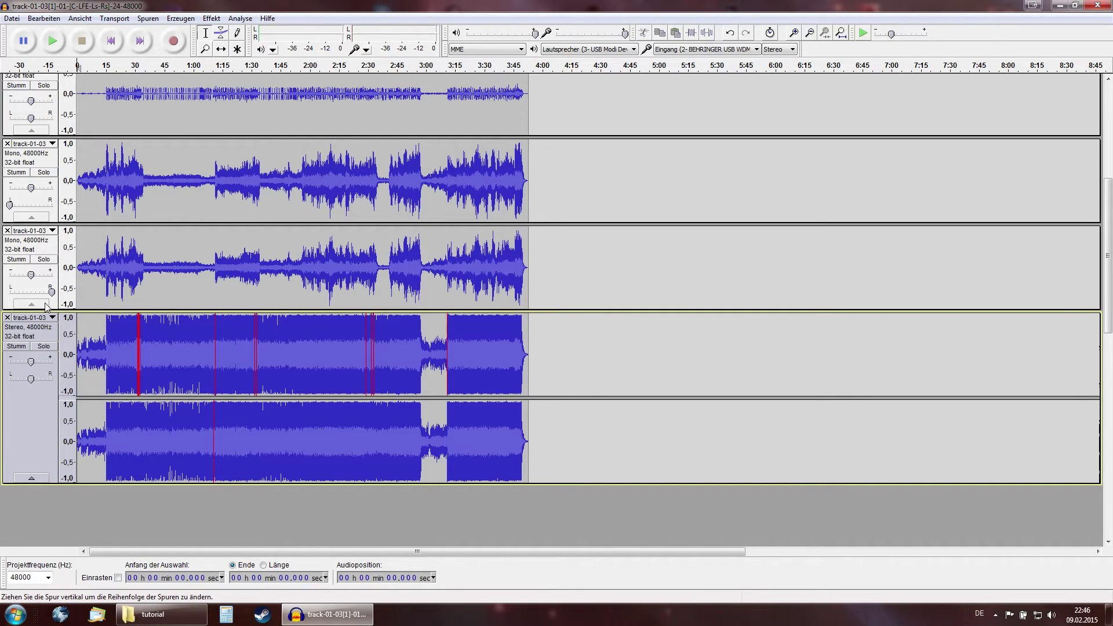
scroll(46, 301, "up", 3)
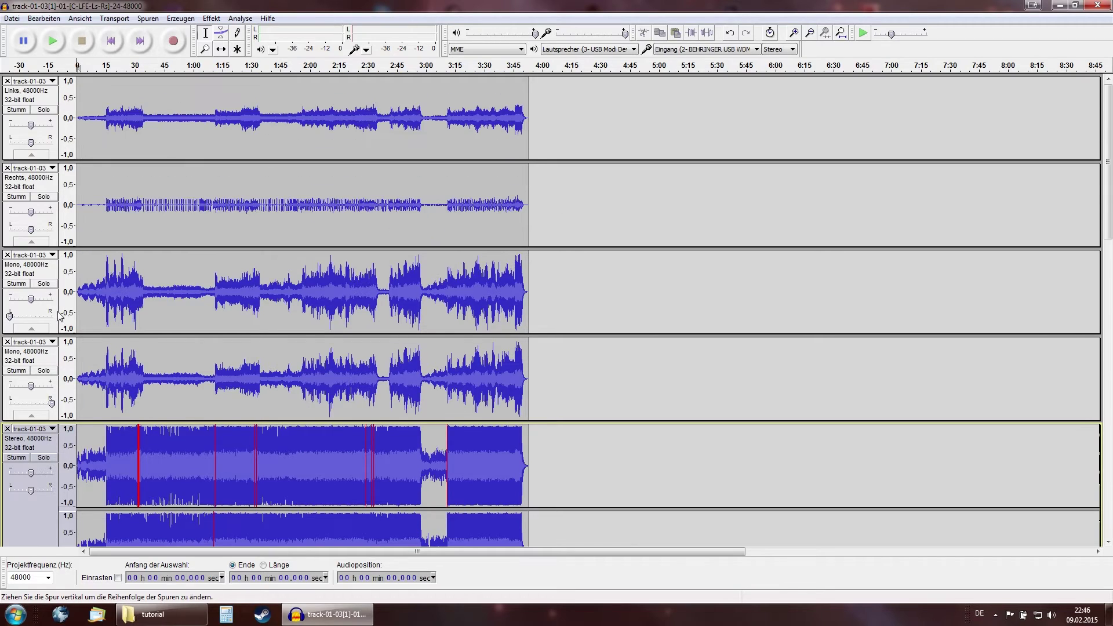
- Start Datei > Exportieren with the Desktop tutorial folder as save location
left_click(10, 20)
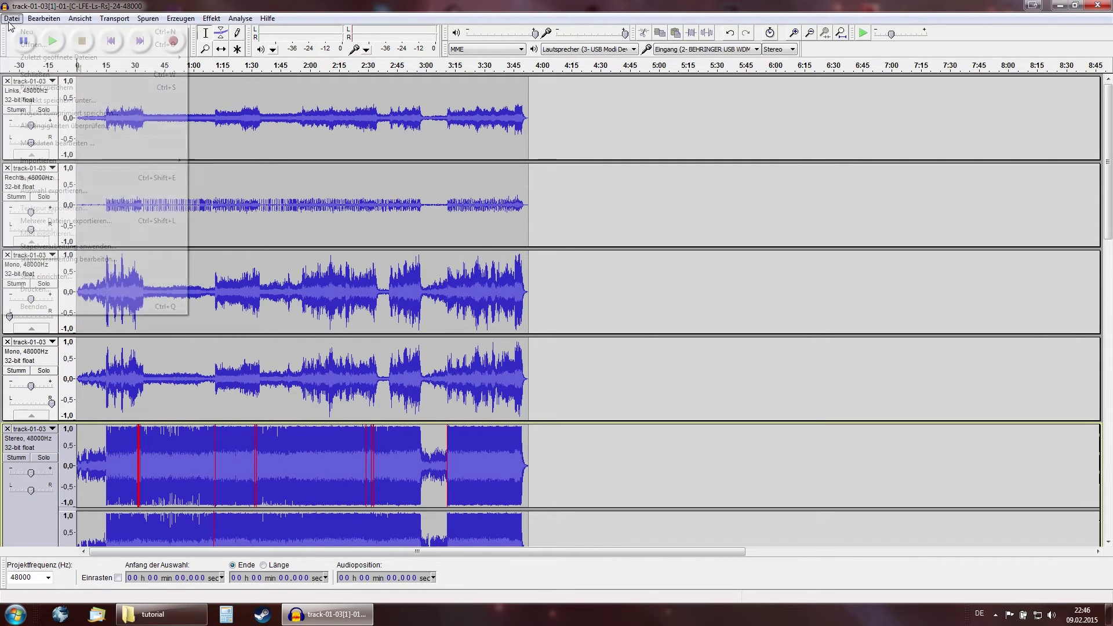
left_click(49, 178)
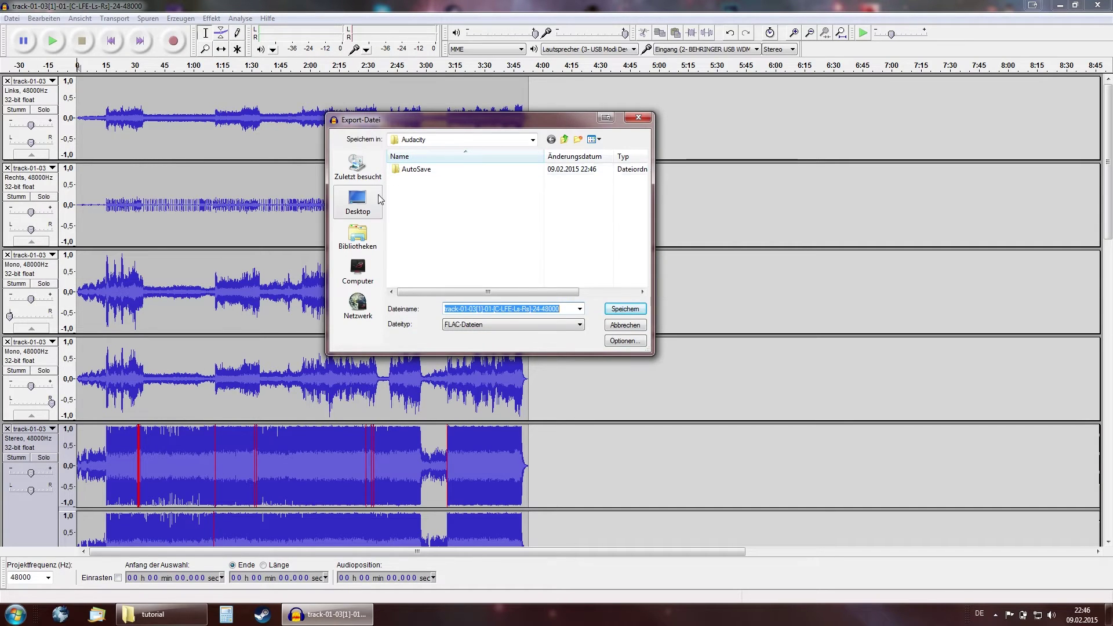
left_click(374, 200)
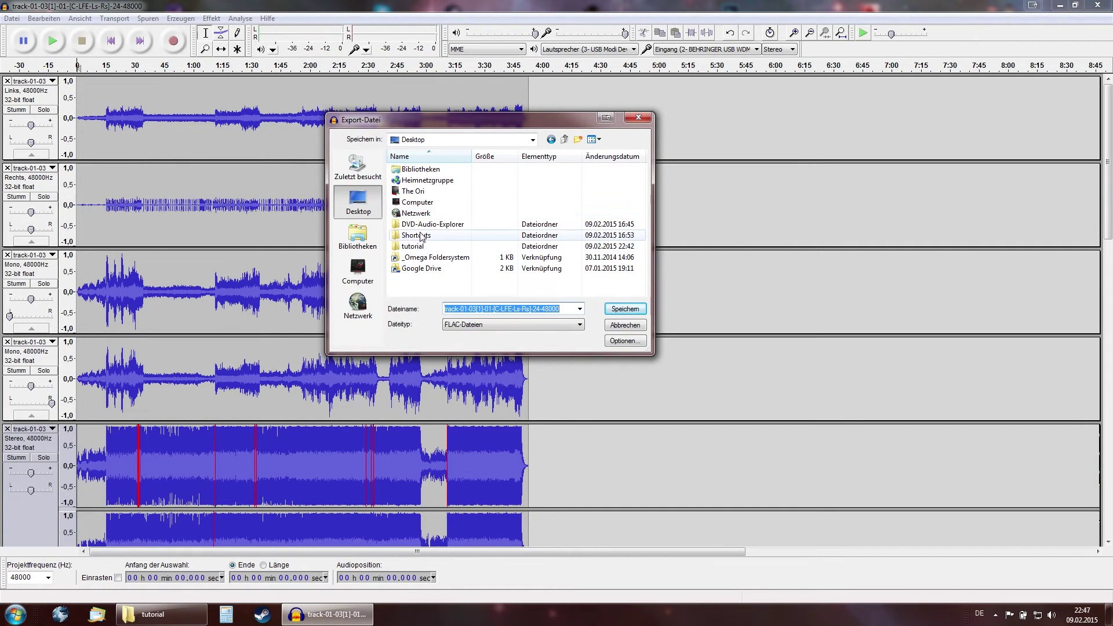
double_click(432, 247)
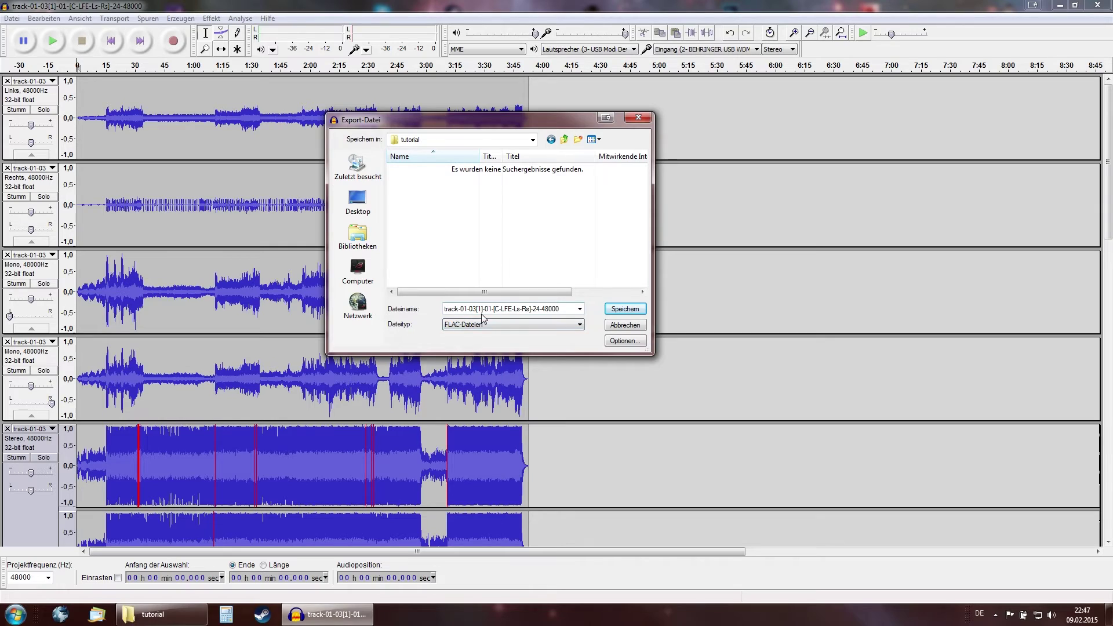
- Replace the suggested file name with '03 - Nightwish - Amorant'
double_click(567, 312)
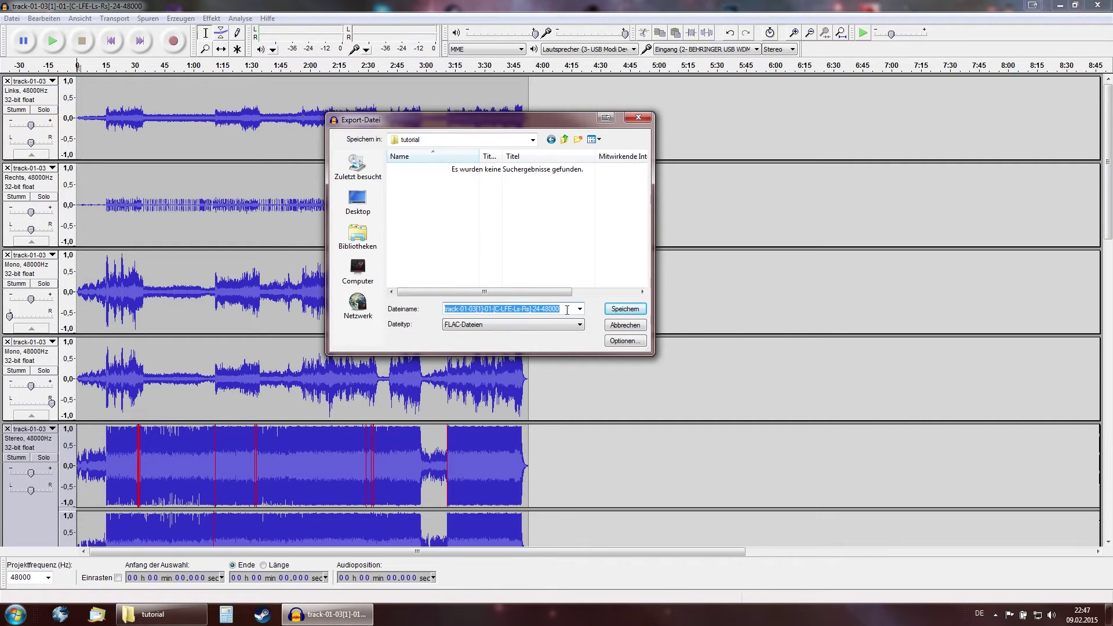
left_click(475, 312)
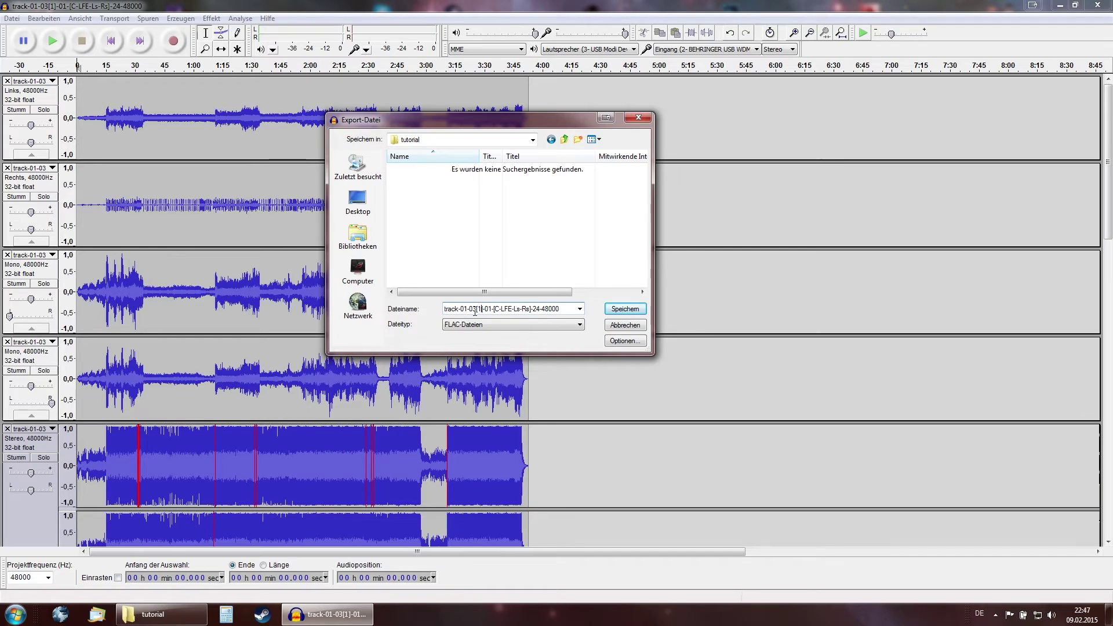
left_click_drag(477, 311, 469, 311)
left_click_drag(467, 309, 463, 309)
left_click(470, 310)
left_click_drag(475, 312, 478, 311)
left_click(501, 311)
double_click(567, 309)
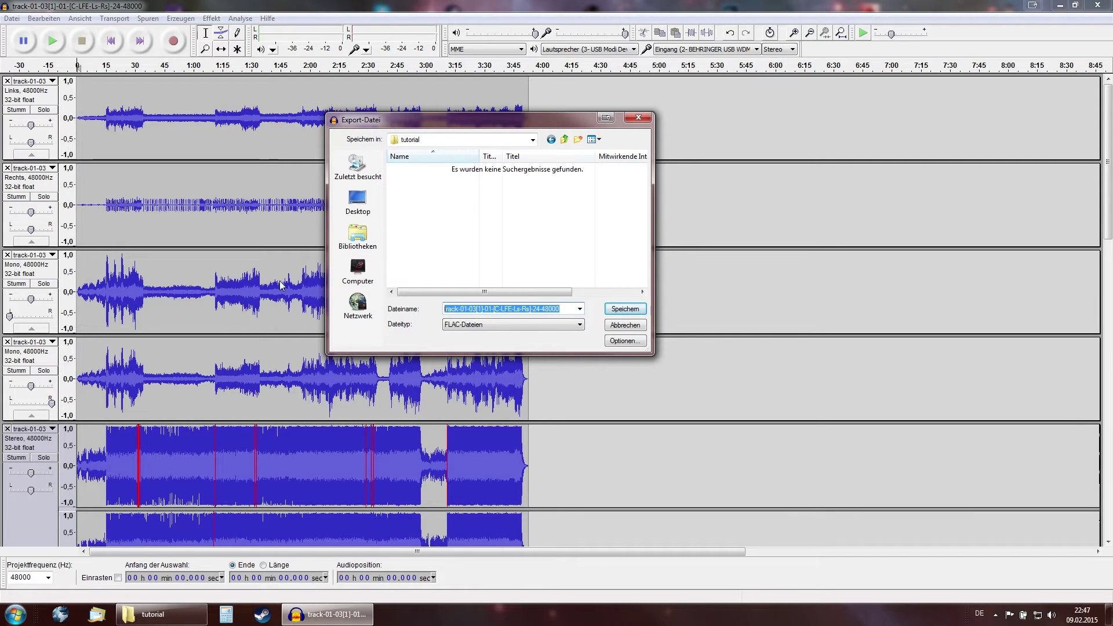
type("03")
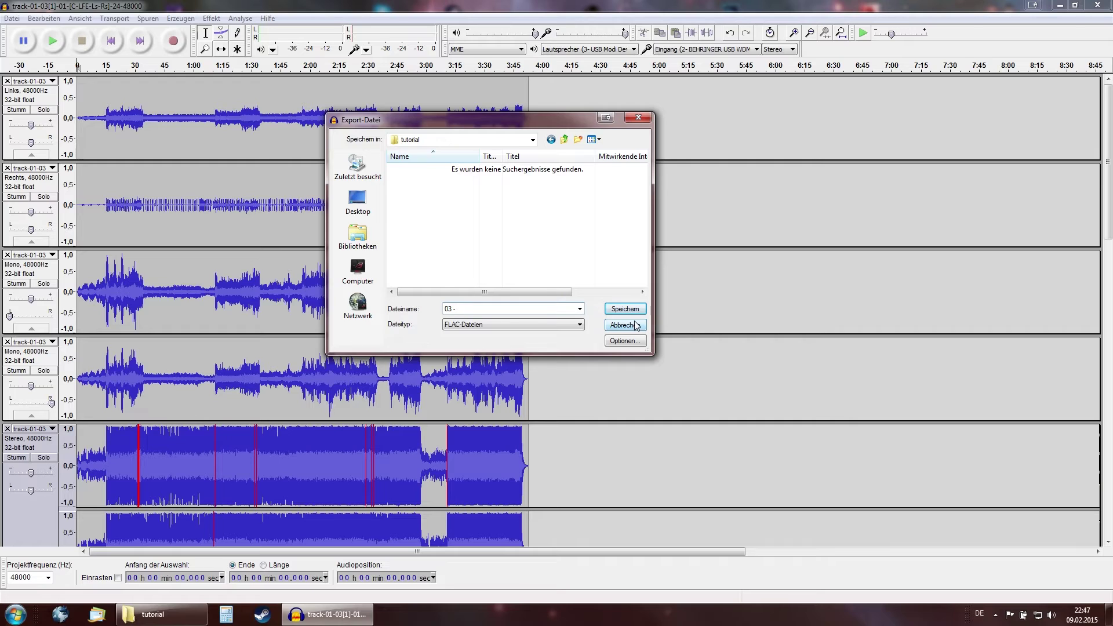
type(" - Nightwish - Amoranth")
- Set the FLAC options to Pegel 5 and Sampletiefe 24 Bit and confirm
left_click(625, 341)
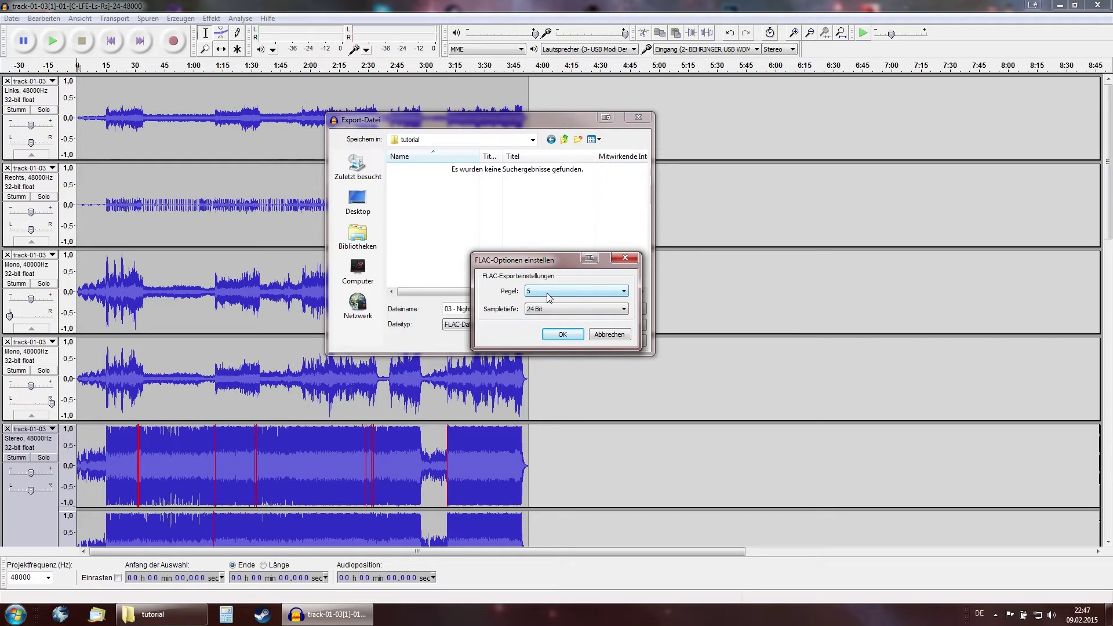
left_click(561, 335)
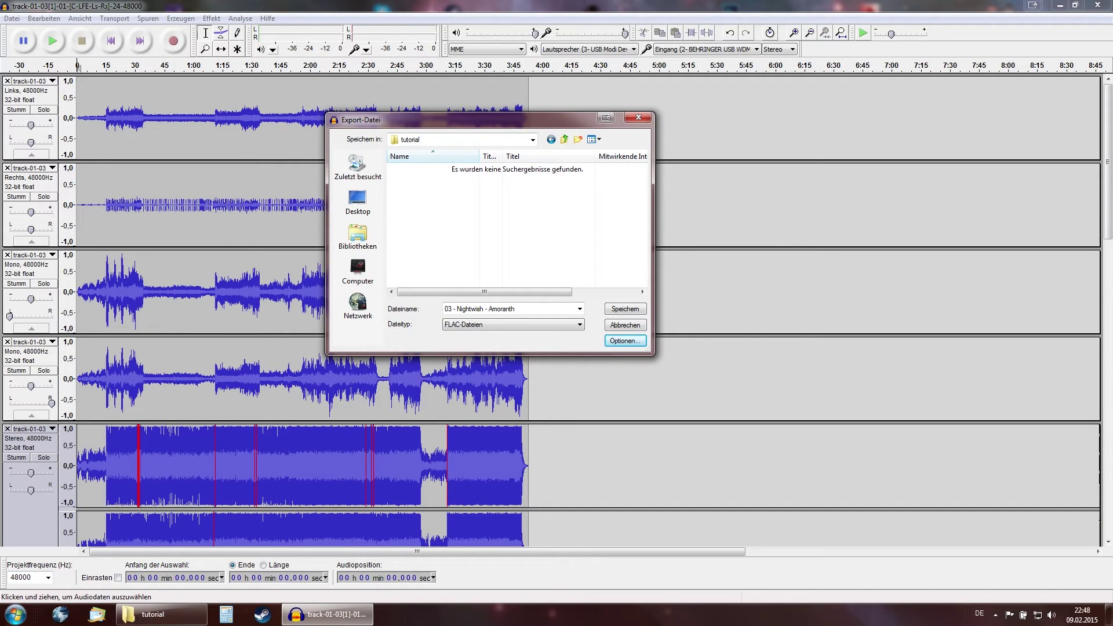
- Close the tutorial folder, shrink Audacity, and launch foobar2000 in a restored window
left_click(194, 614)
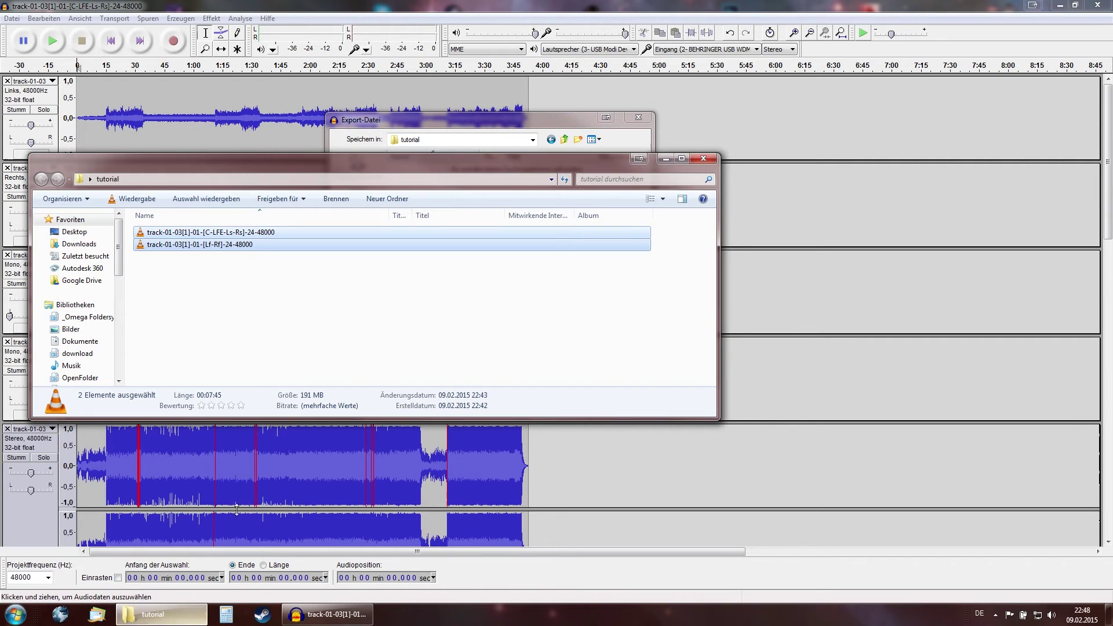
left_click(261, 330)
key("alt+F4")
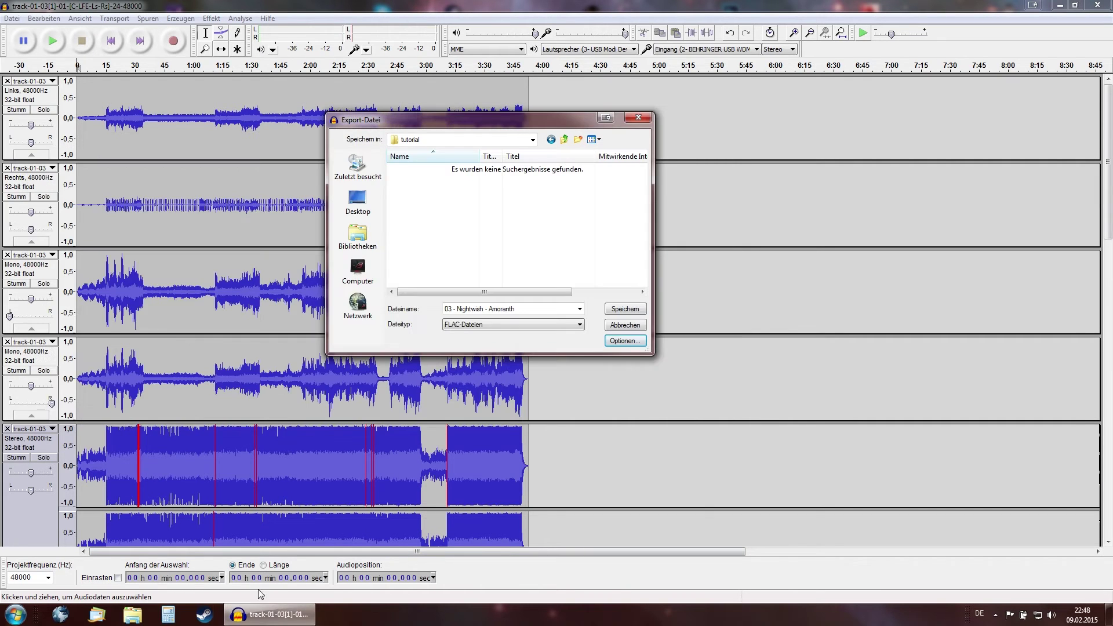
double_click(878, 6)
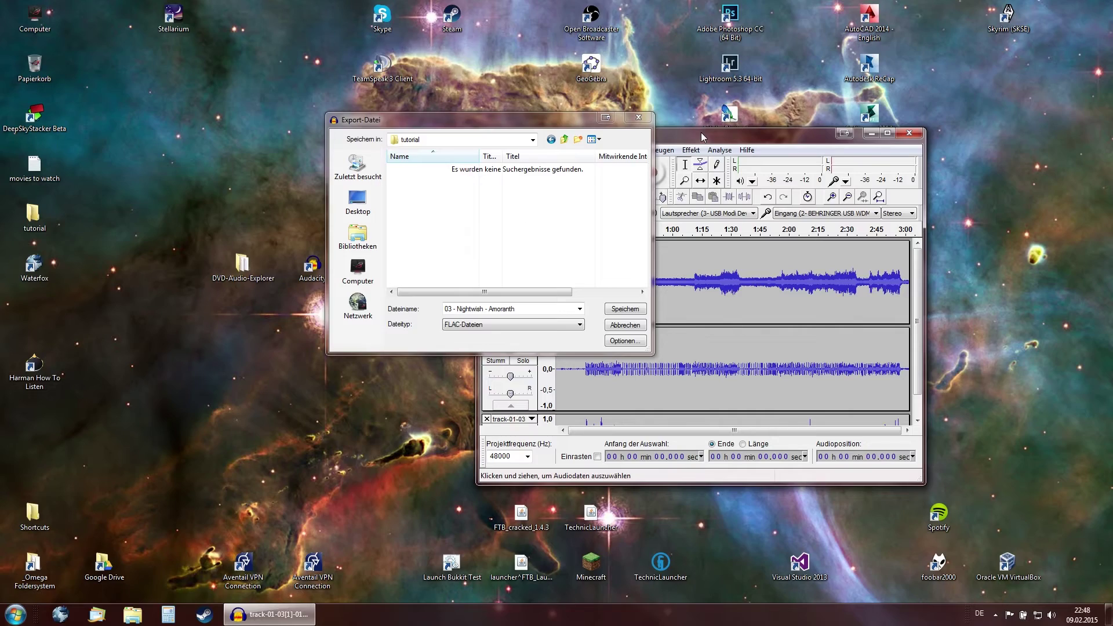
left_click_drag(702, 132, 711, 117)
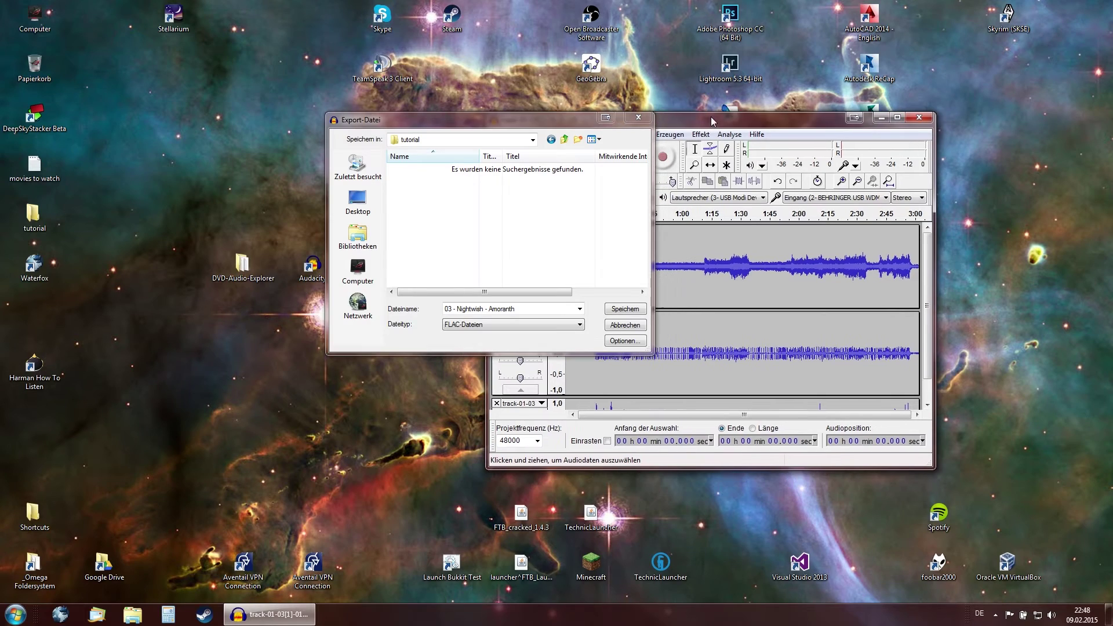
left_click(930, 572)
double_click(930, 570)
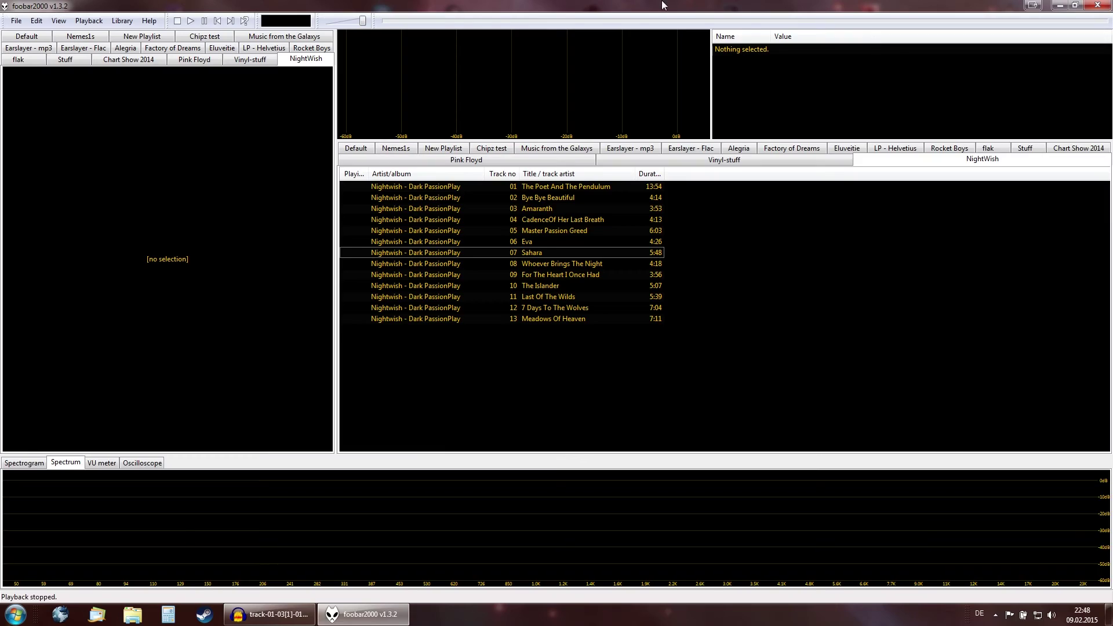
double_click(665, 5)
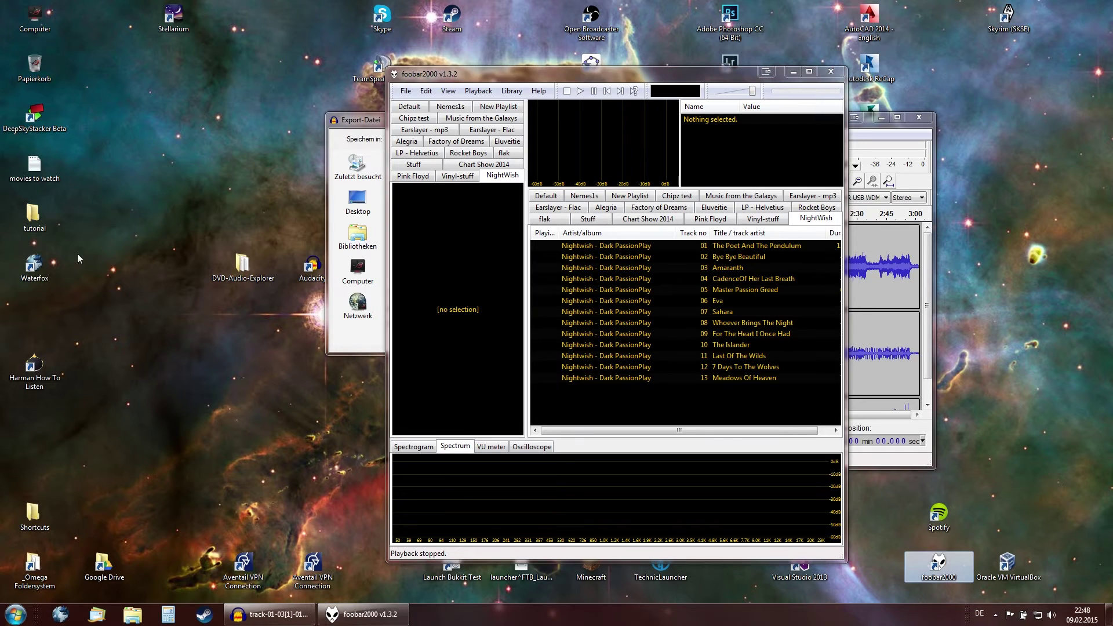
- Add the C-LFE-Ls-Rs WAV to the NightWish playlist and check its 4-channel, 24-bit properties
double_click(33, 213)
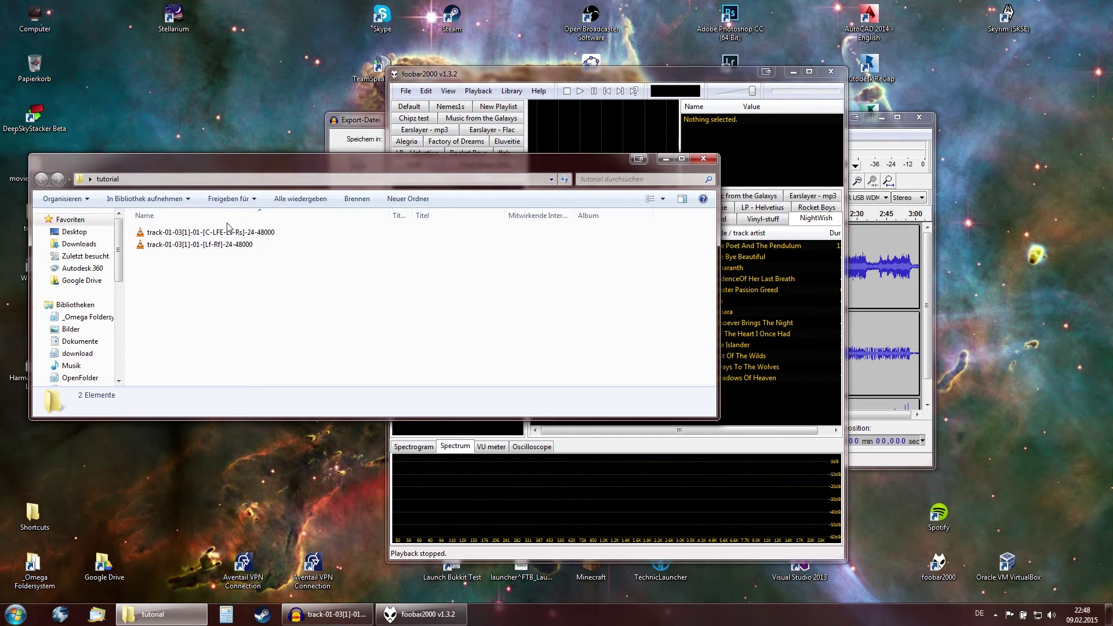
left_click_drag(229, 232, 742, 397)
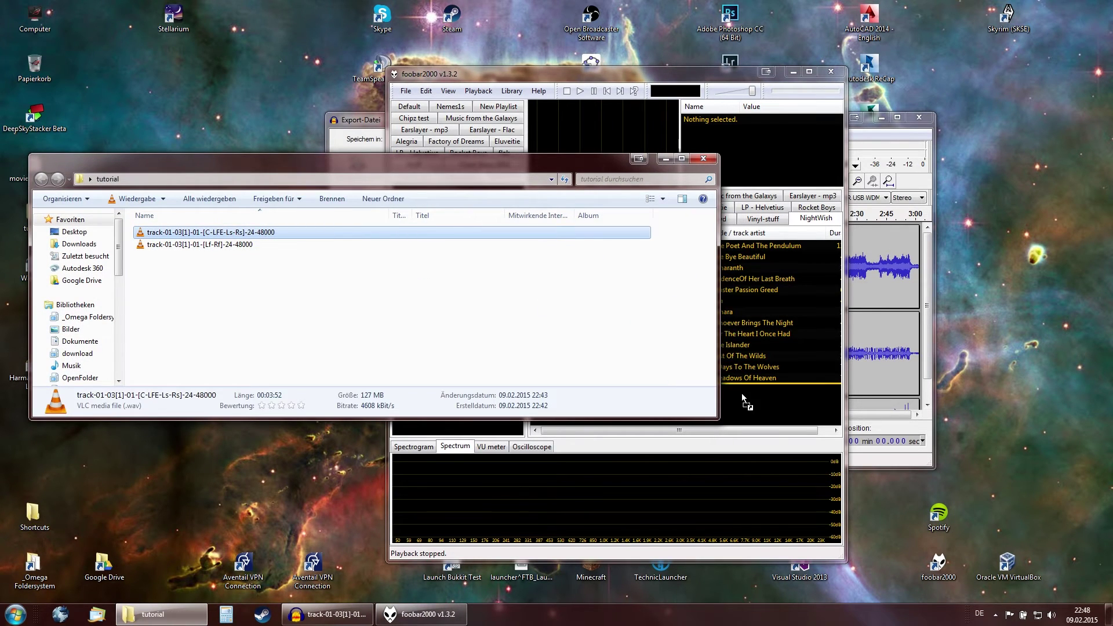
left_click_drag(617, 163, 489, 139)
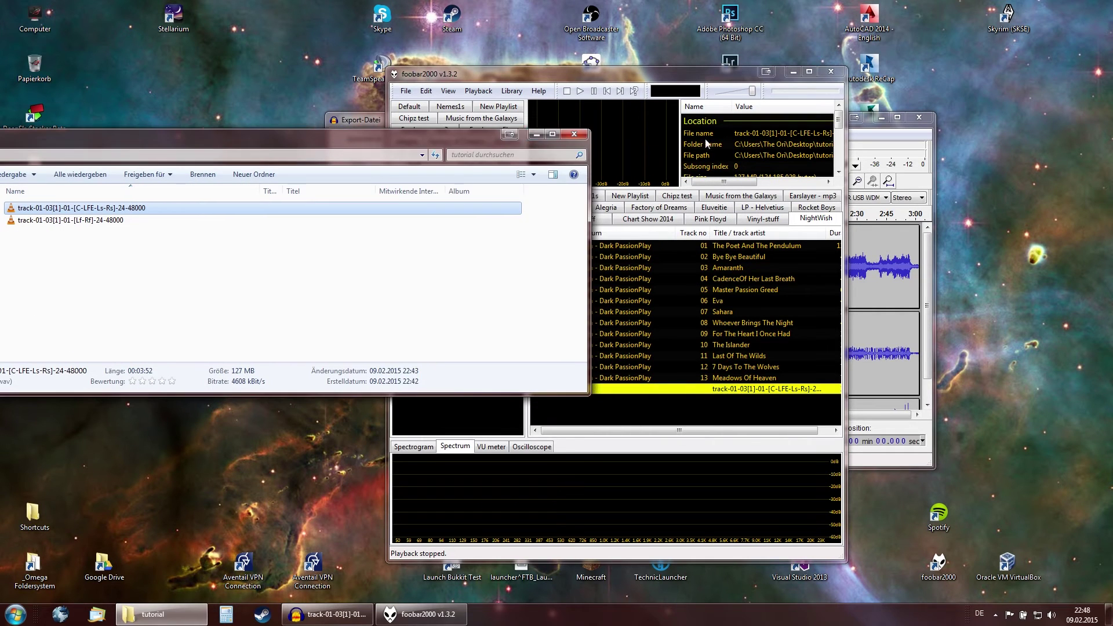
double_click(743, 133)
scroll(736, 134, "down", 1)
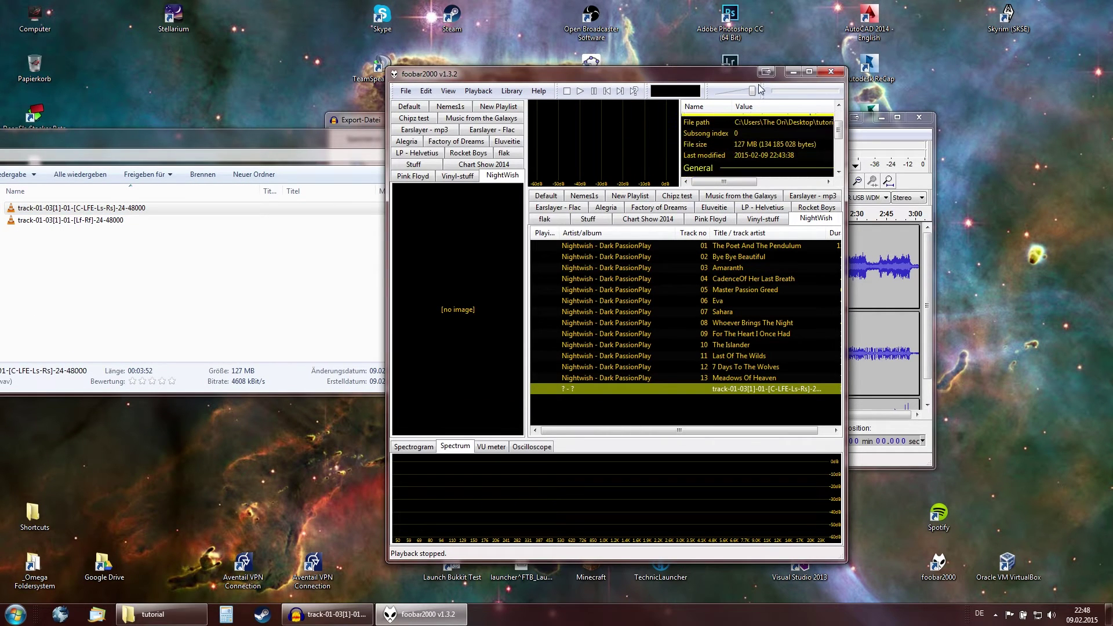
key("super+Up")
scroll(776, 88, "down", 1)
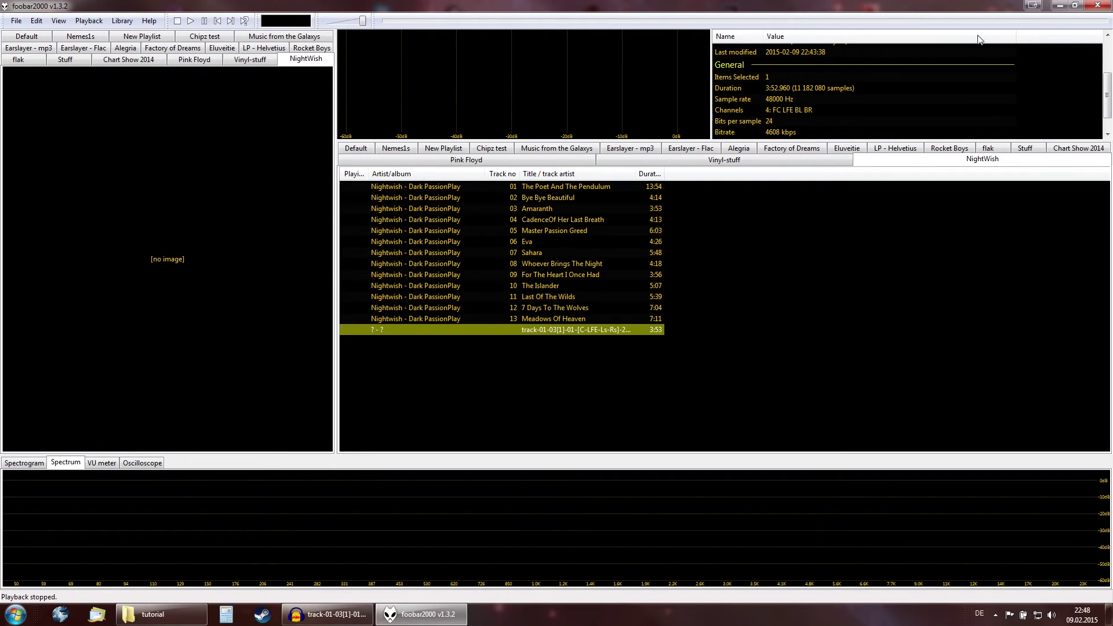
- Minimize foobar2000 and close the tutorial folder to return to Audacity's export dialog
double_click(1036, 7)
left_click(172, 259)
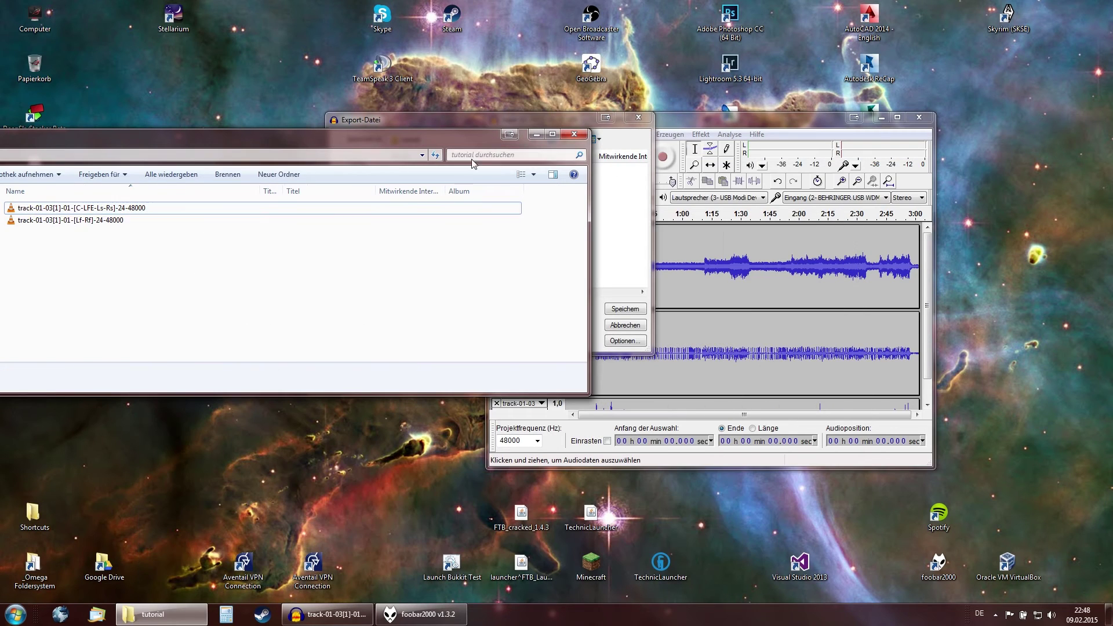
left_click(592, 124)
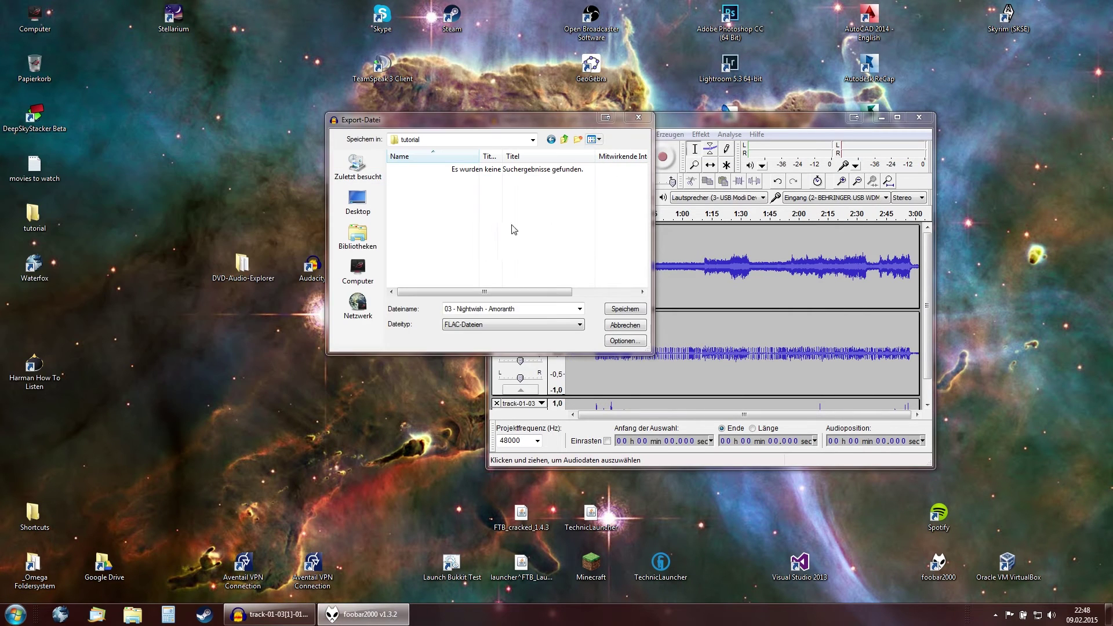
- Export the mix as '03 - Nightwish - Amoranth' and accept the stereo mixdown
left_click(556, 308)
left_click(635, 310)
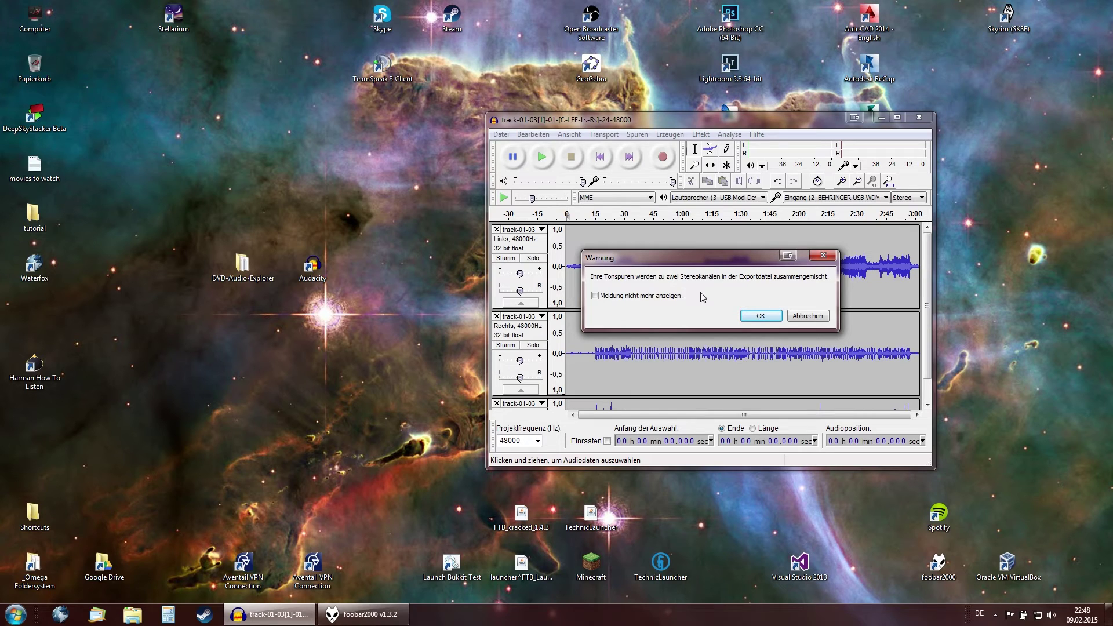
left_click(745, 314)
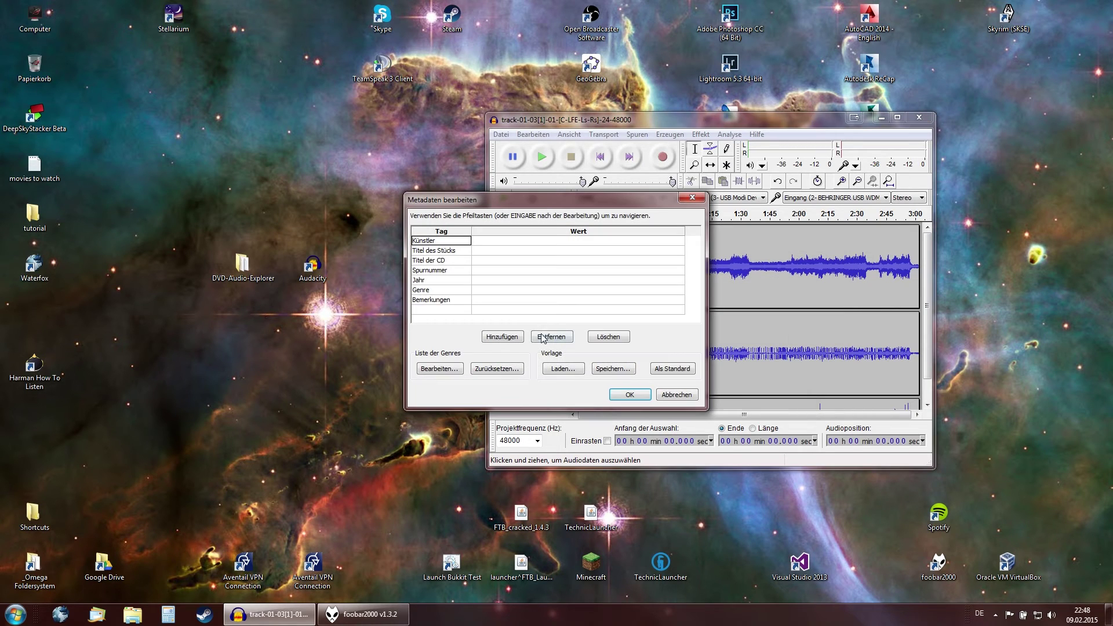
- Tag artist Nightwish, title Amoranth and album Dark Passion PLay
left_click(506, 242)
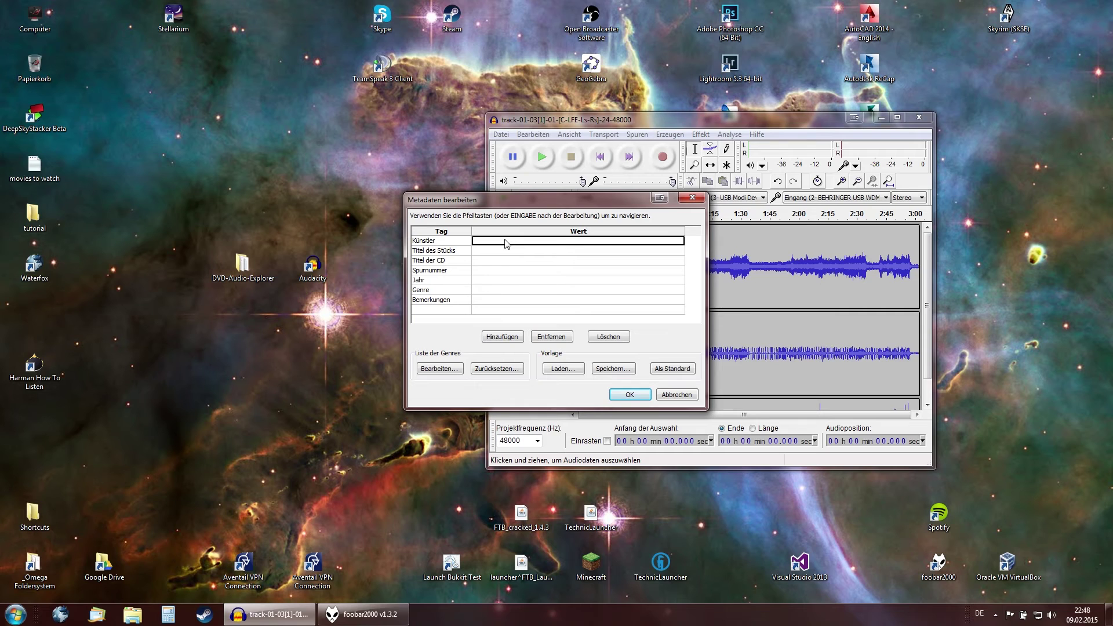
type("N")
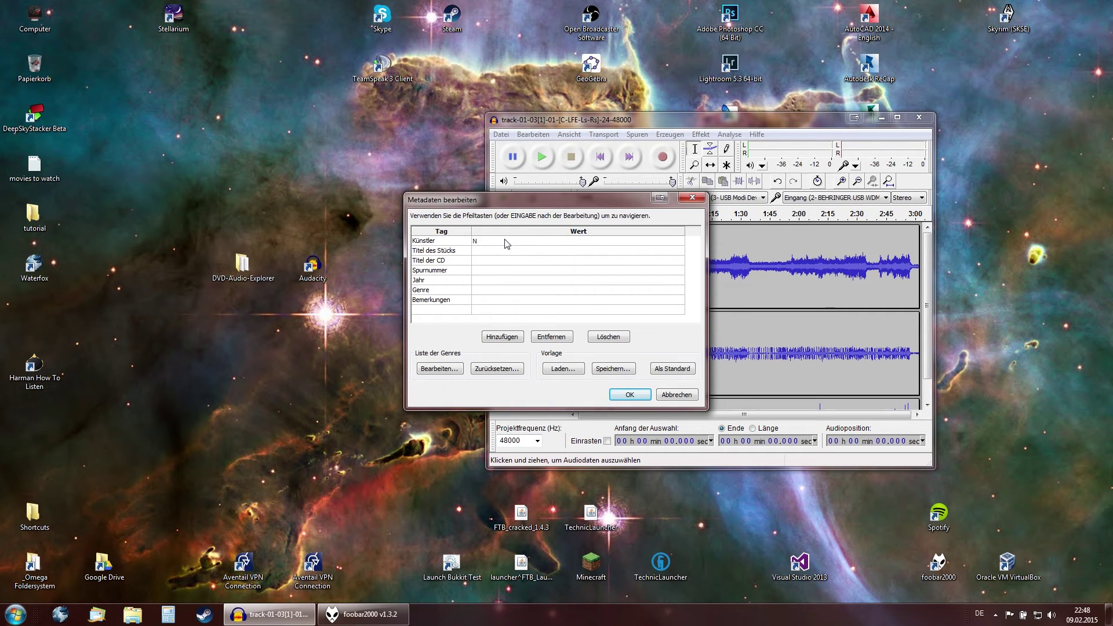
type("id")
type("htwish")
key("Return")
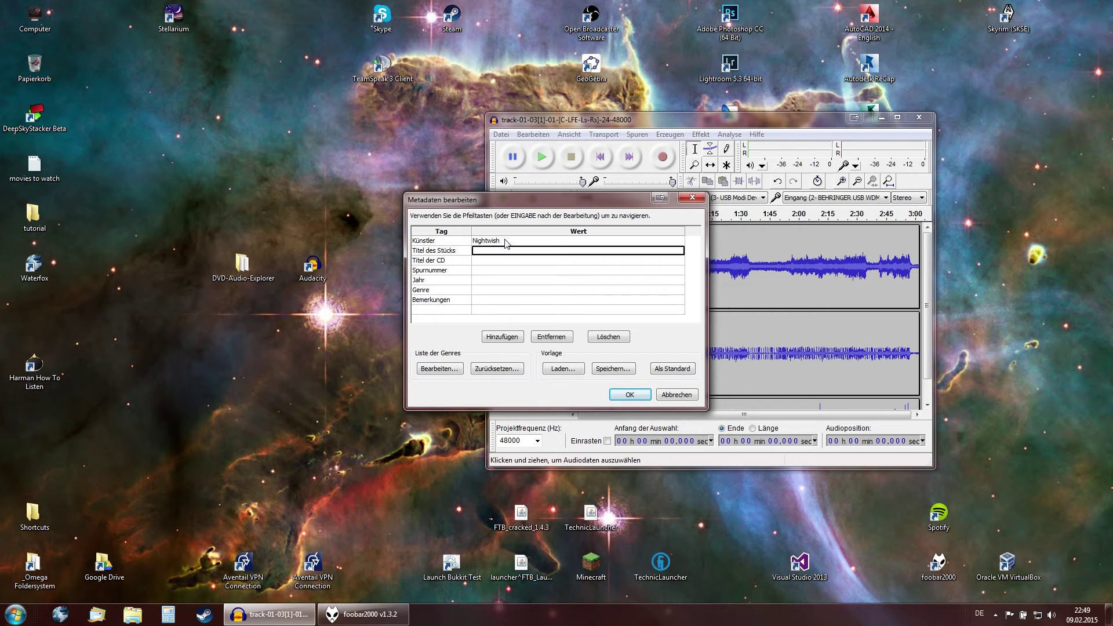
type("Amoranth")
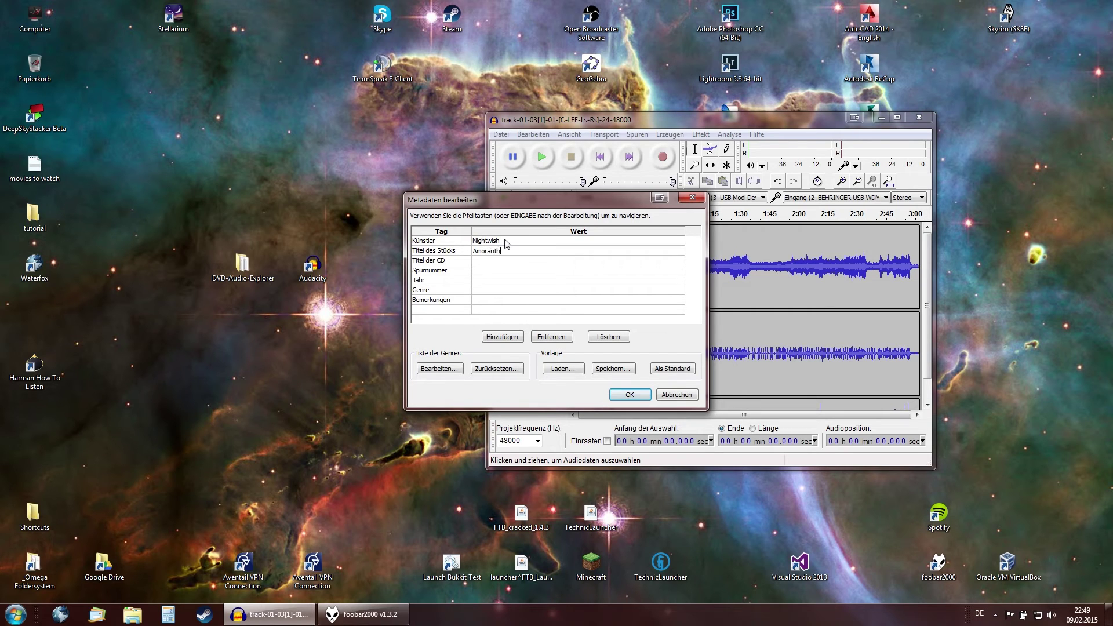
key("Return")
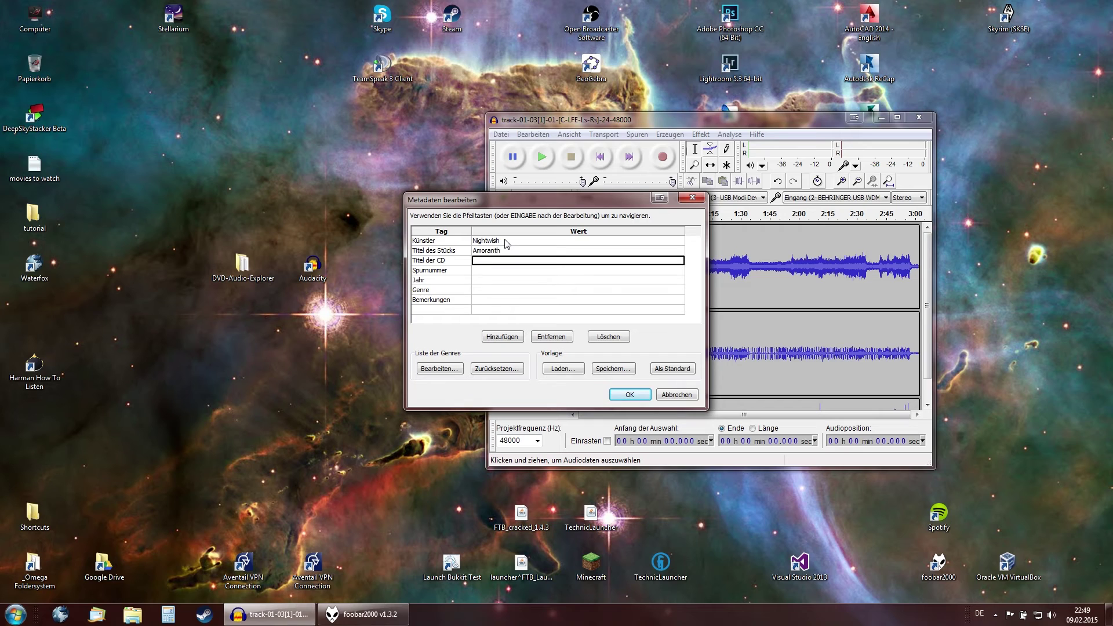
type("Dark ")
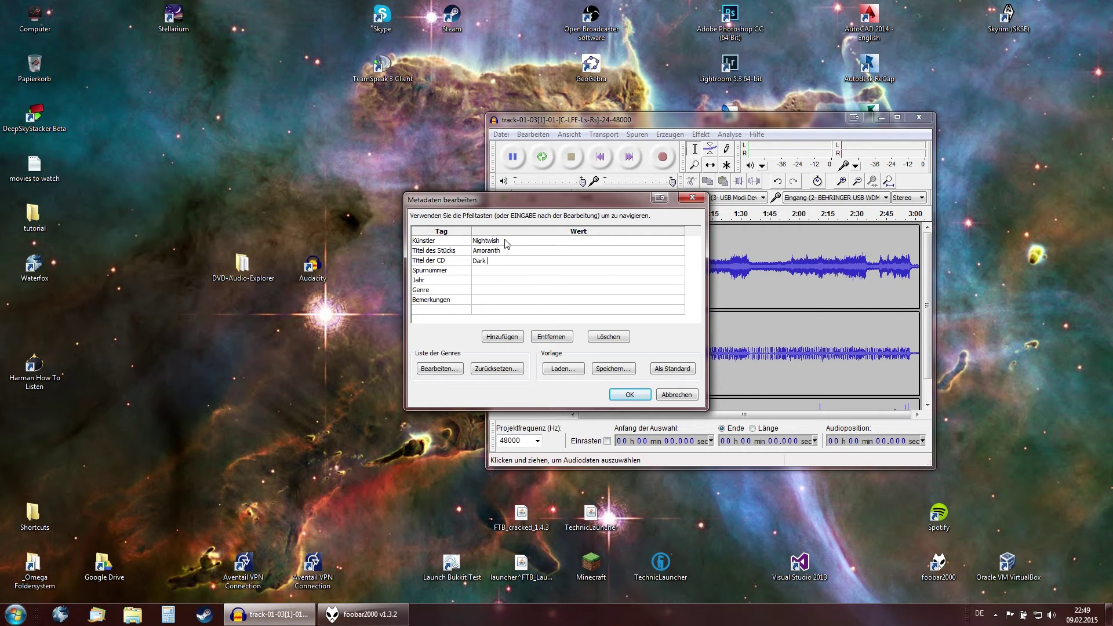
type("Passion PLay")
key("Return")
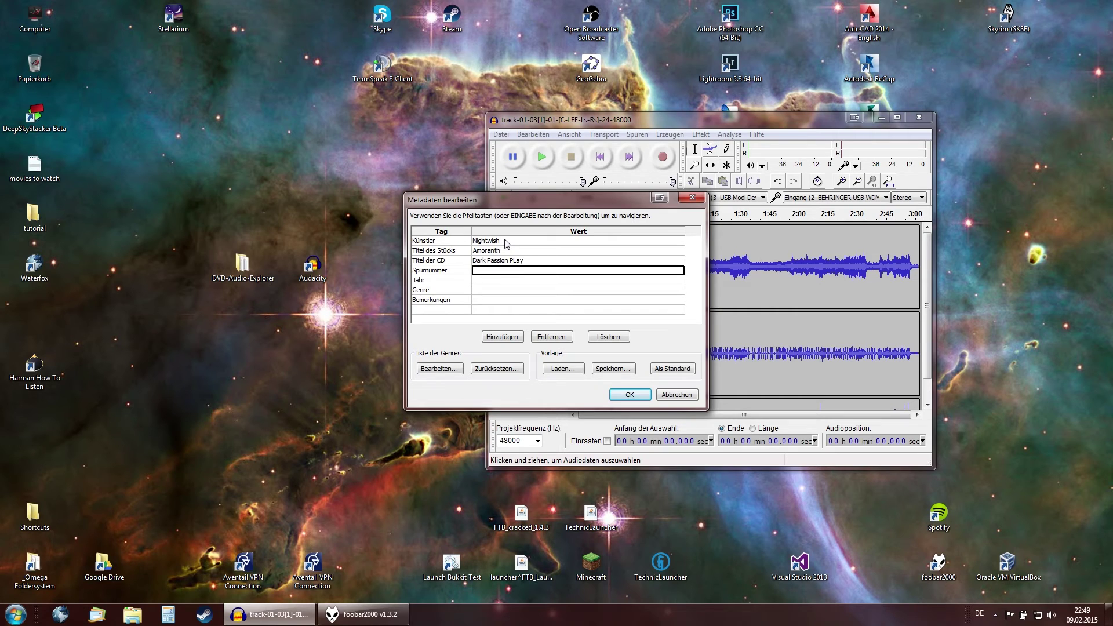
- Add track 03, year 2007 and genre Rock, write the FLAC, and close Audacity
type("03")
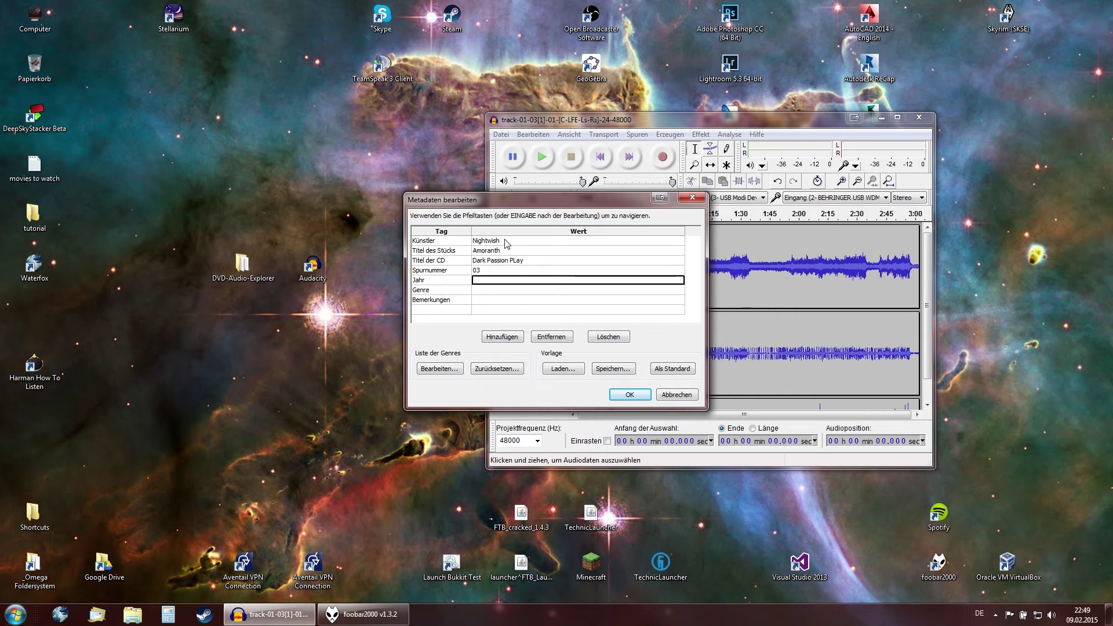
type("2007")
key("Return")
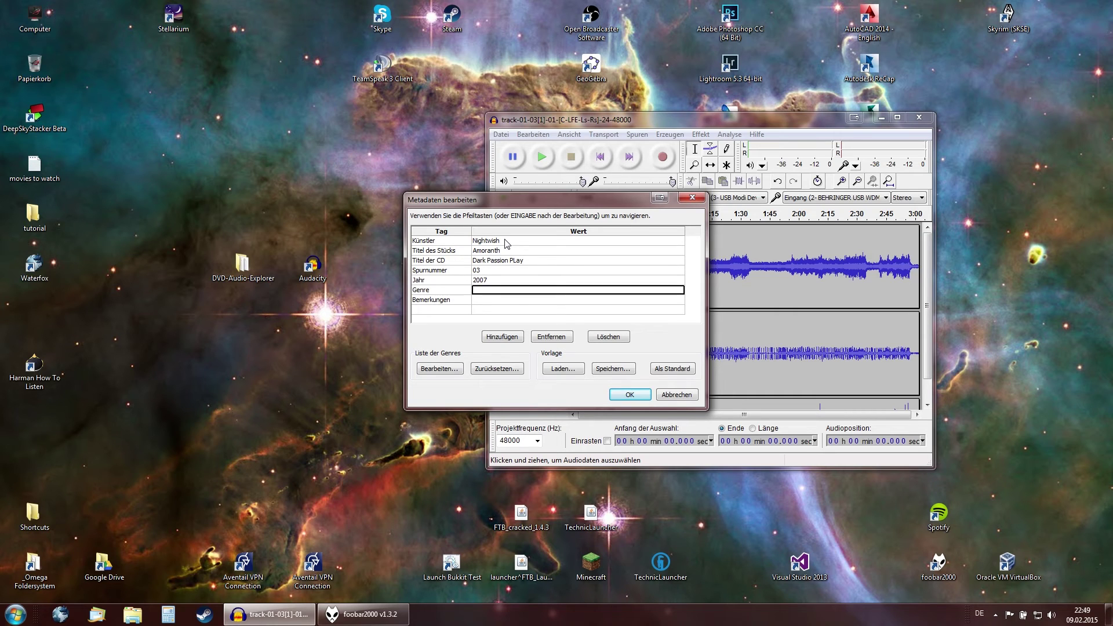
type("ock")
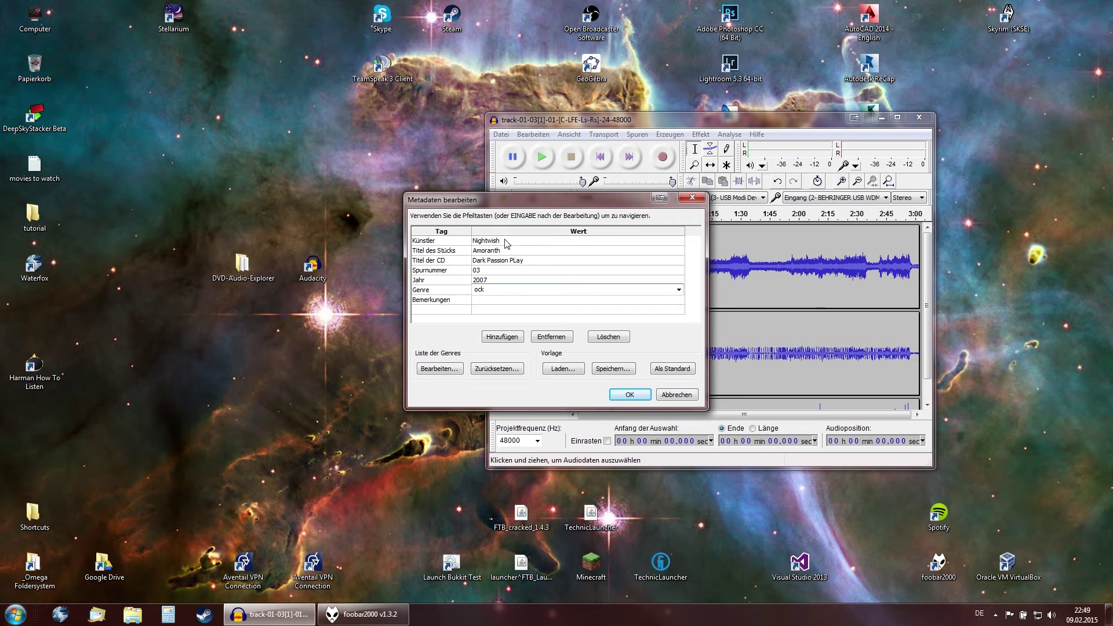
type("ock")
left_click(464, 271)
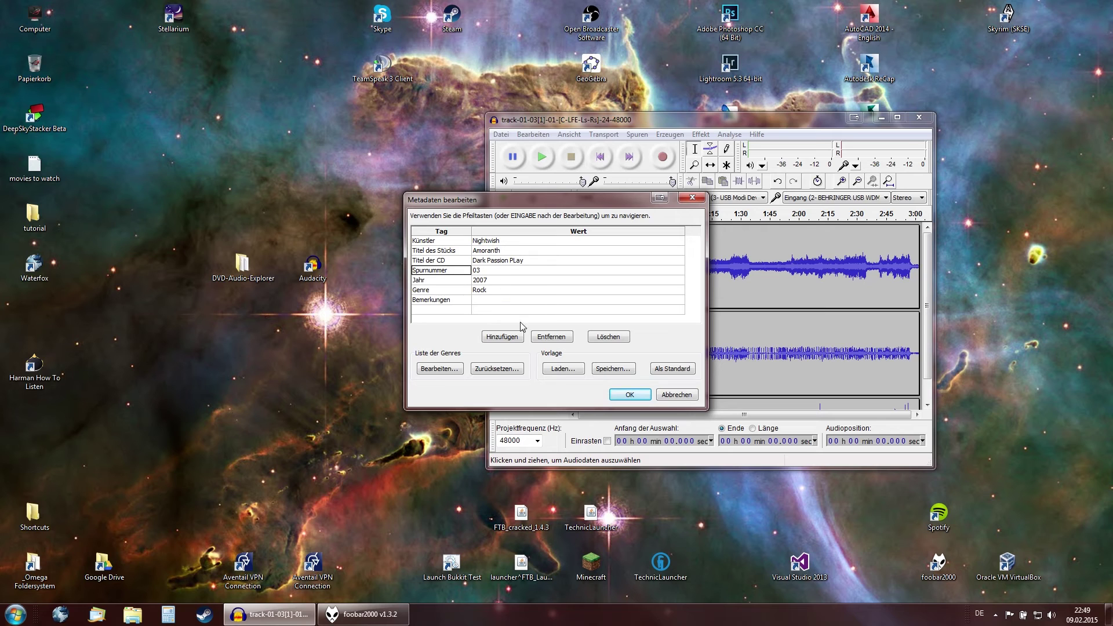
left_click(631, 395)
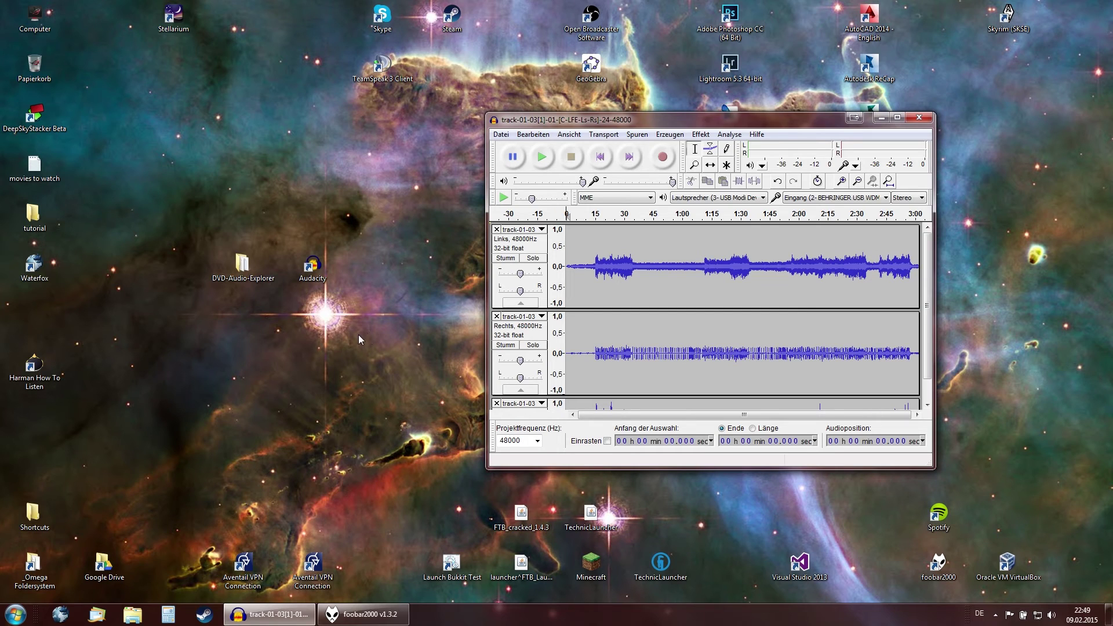
left_click(919, 118)
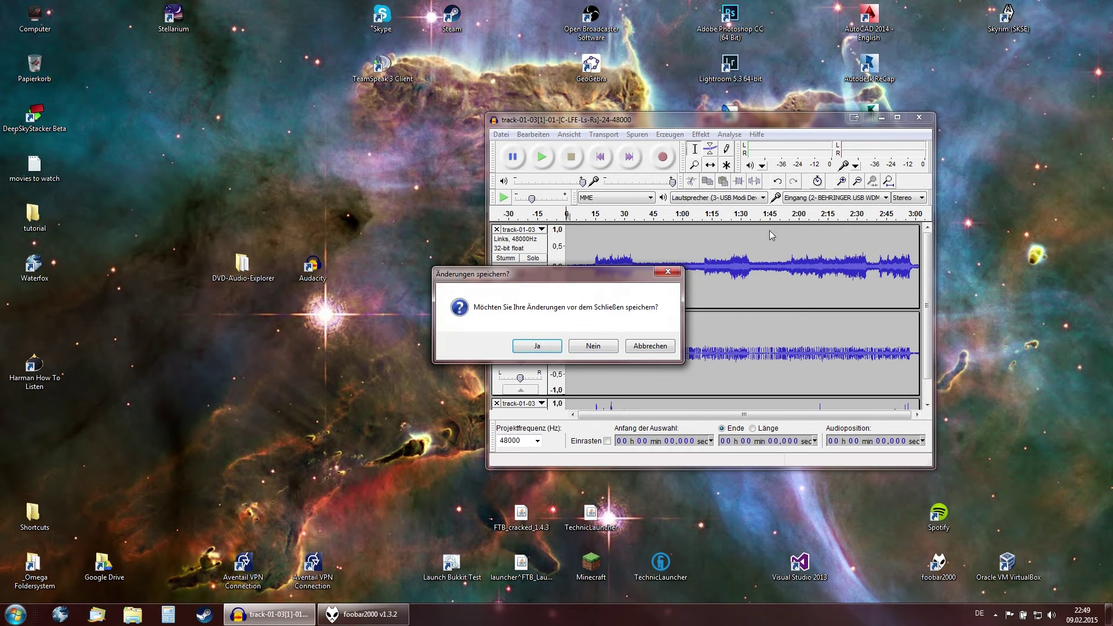
- Quit Audacity without saving and delete the untagged '? - ?' row from foobar2000's playlist
left_click(593, 346)
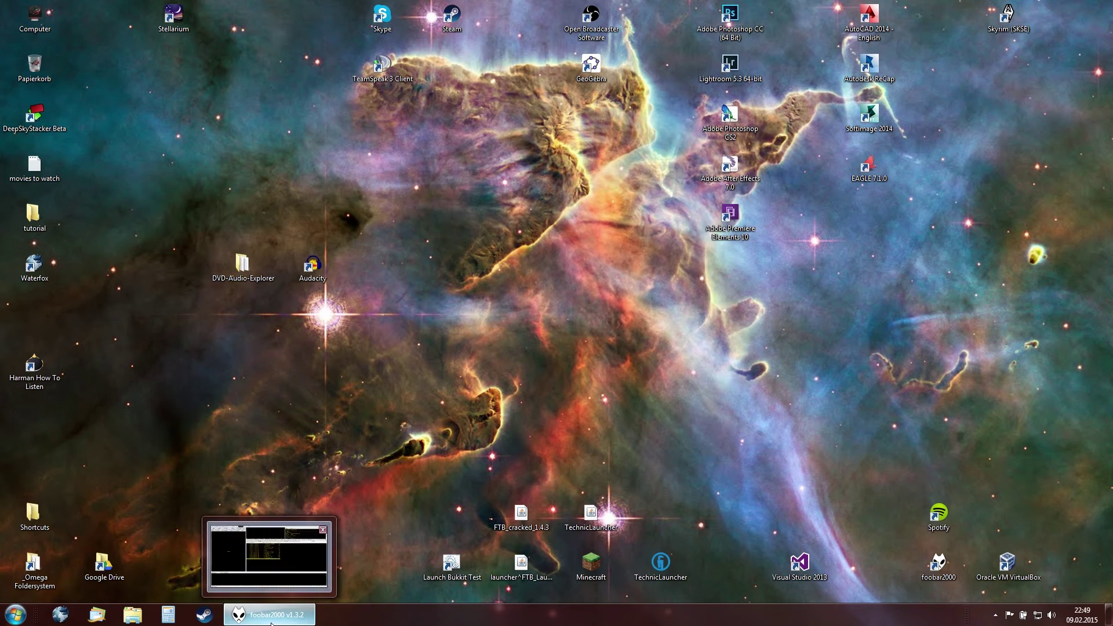
left_click(270, 622)
left_click_drag(580, 5, 753, 61)
left_click(757, 378)
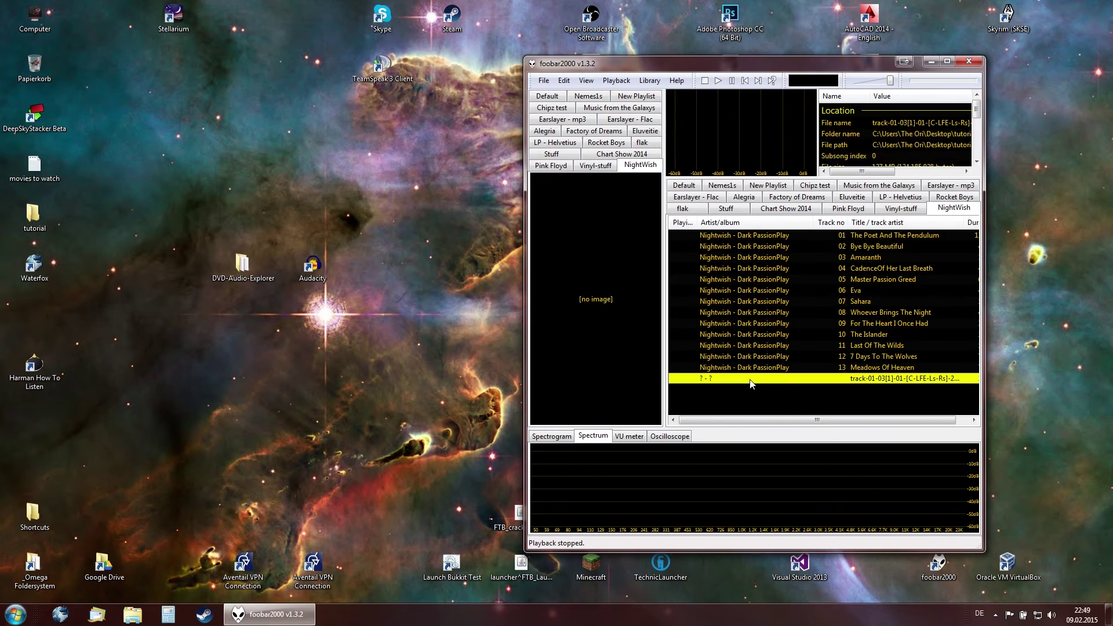
key("Delete")
- Drag the '03 - Nightwish - Amoranth' FLAC from the tutorial folder into the NightWish playlist
left_click(38, 229)
double_click(38, 229)
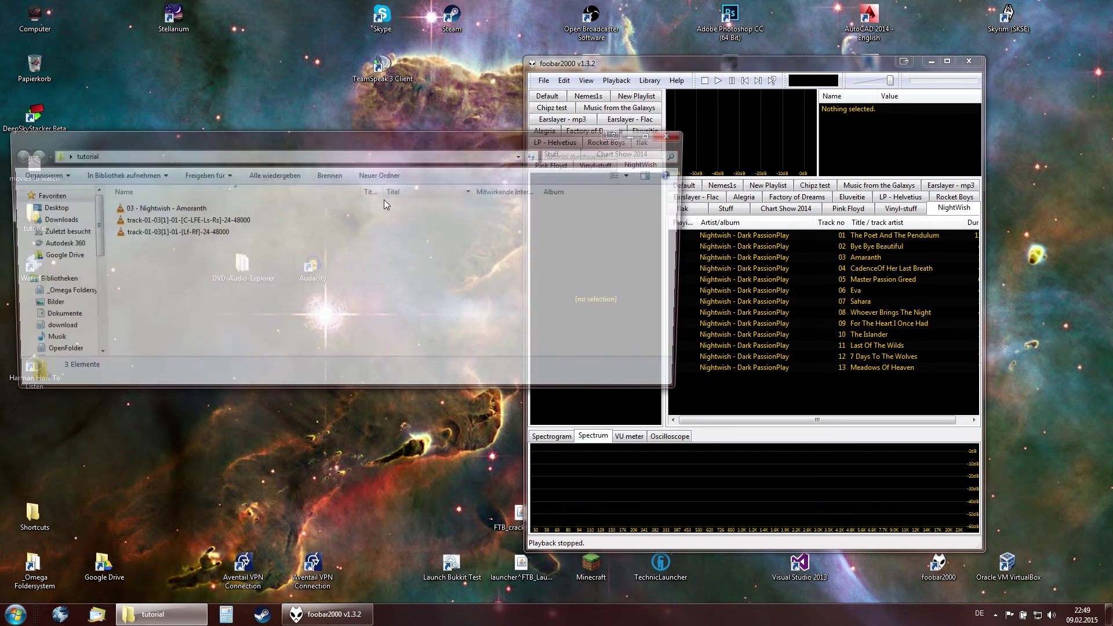
left_click(208, 208)
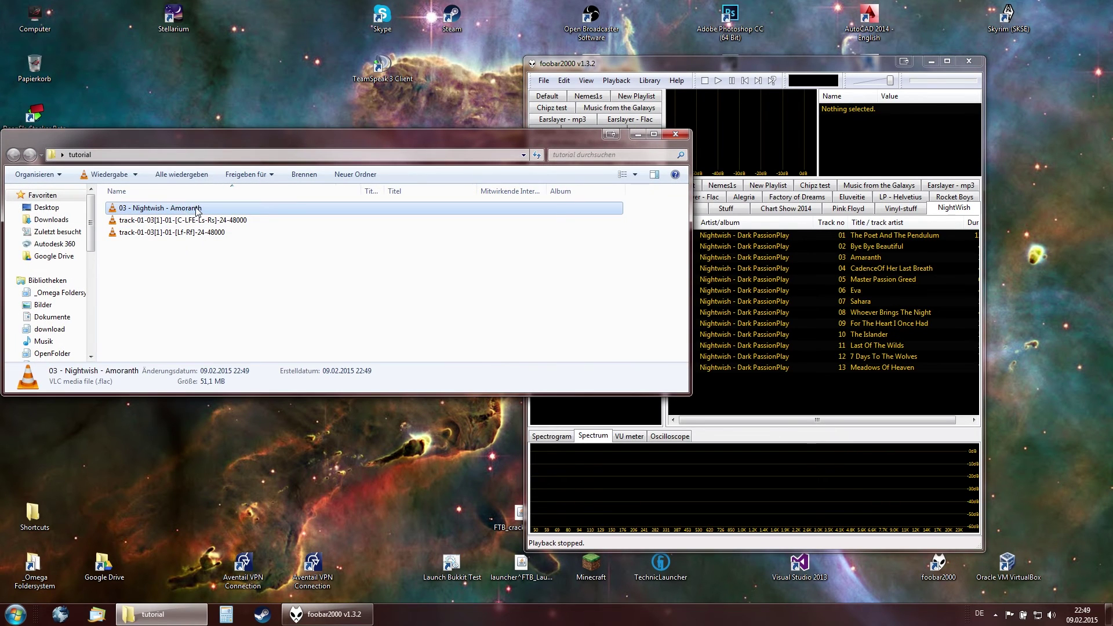
left_click_drag(205, 208, 732, 387)
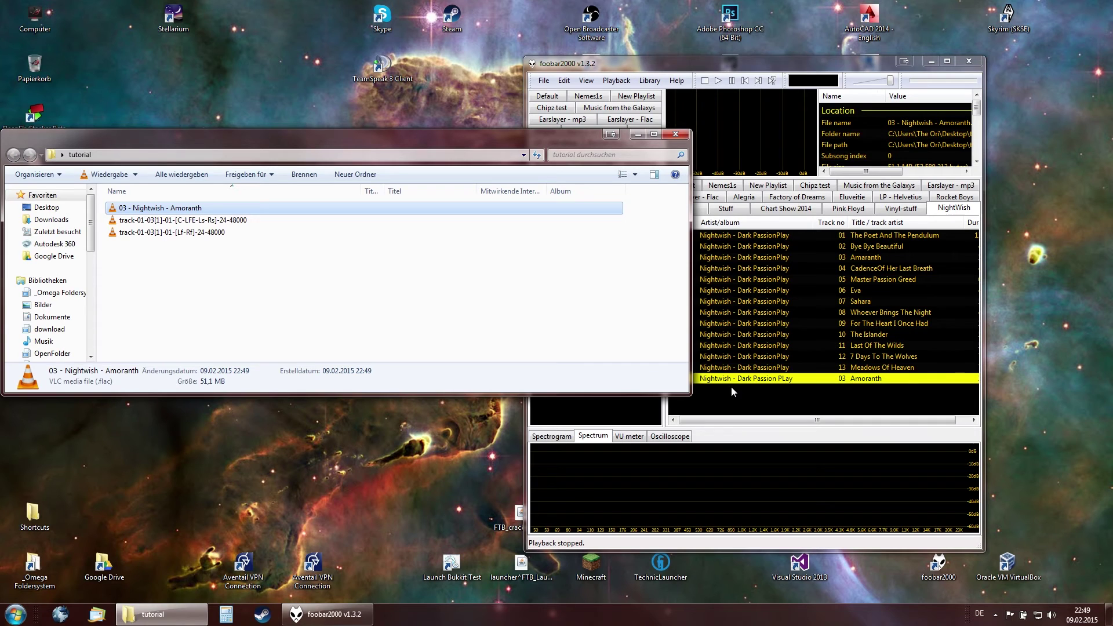
left_click(638, 134)
left_click_drag(675, 64, 617, 8)
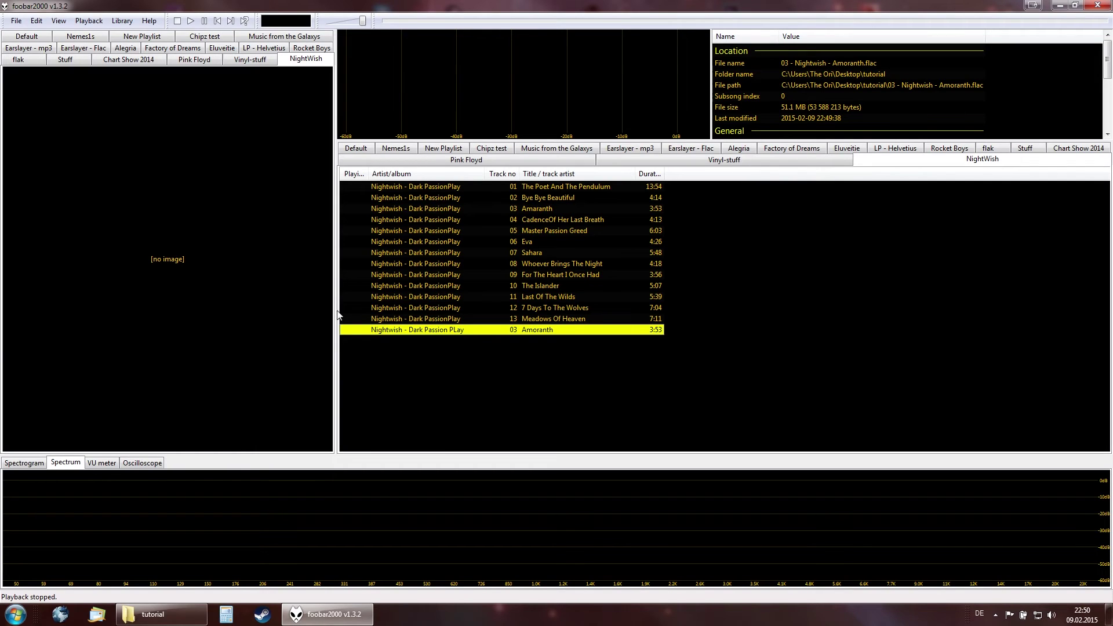
left_click(347, 285)
- Attach the Front image to the Amoranth track as its front cover through Tagging > Attach pictures
left_click(402, 329)
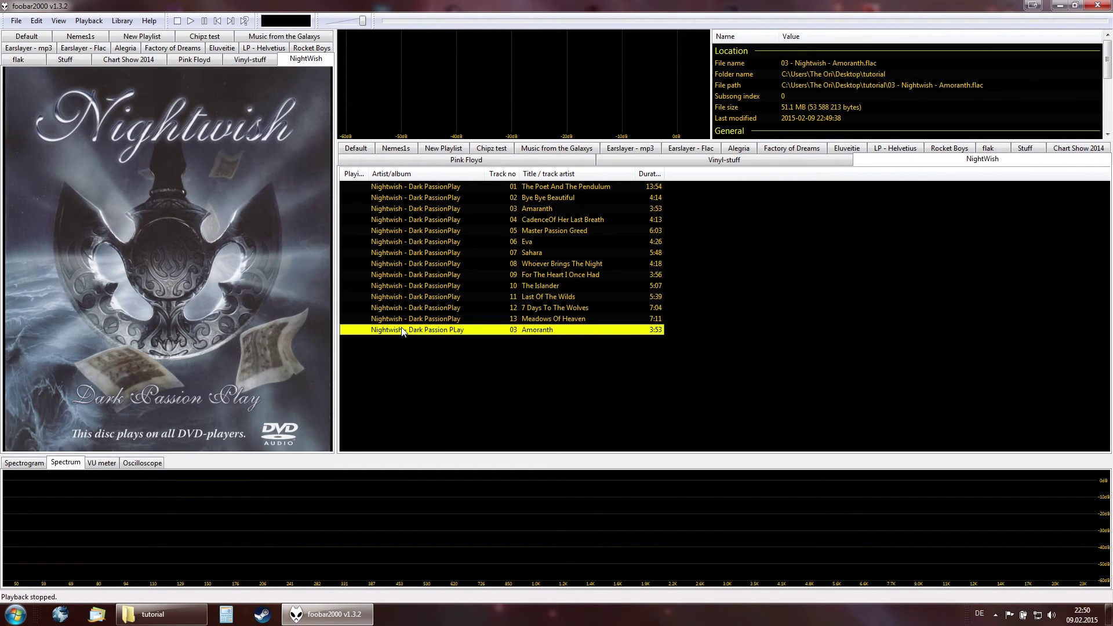
right_click(403, 330)
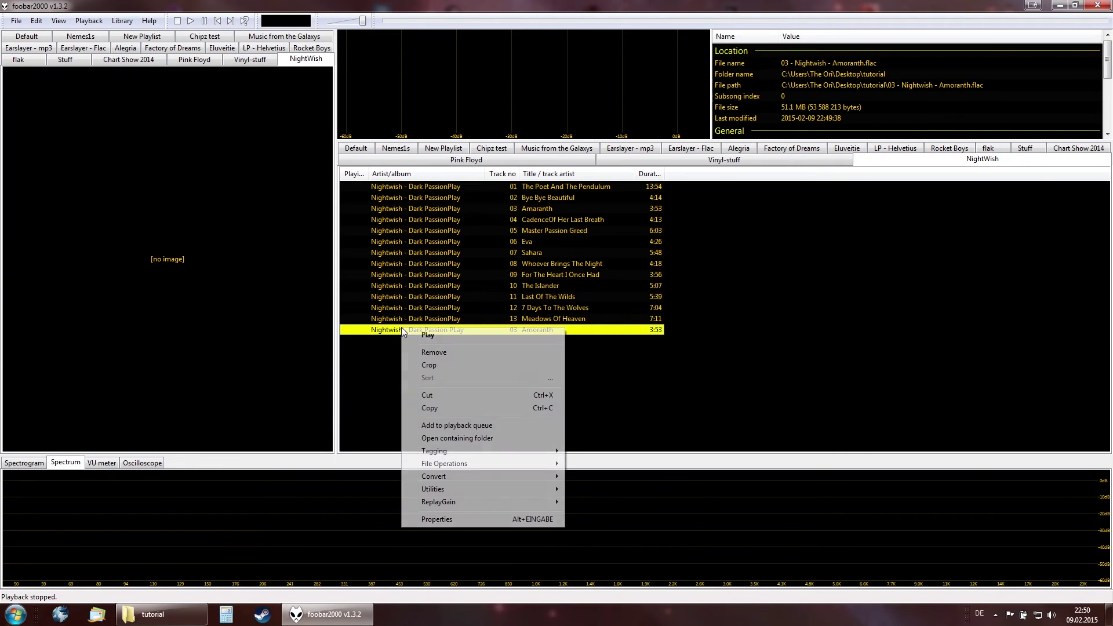
mouse_move(518, 462)
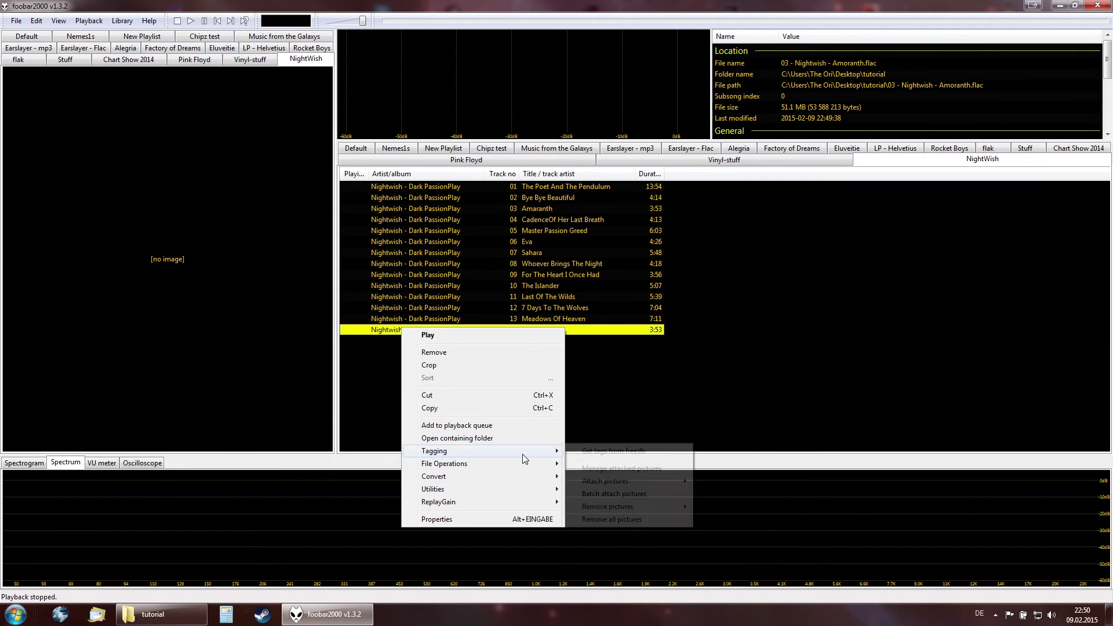
mouse_move(672, 486)
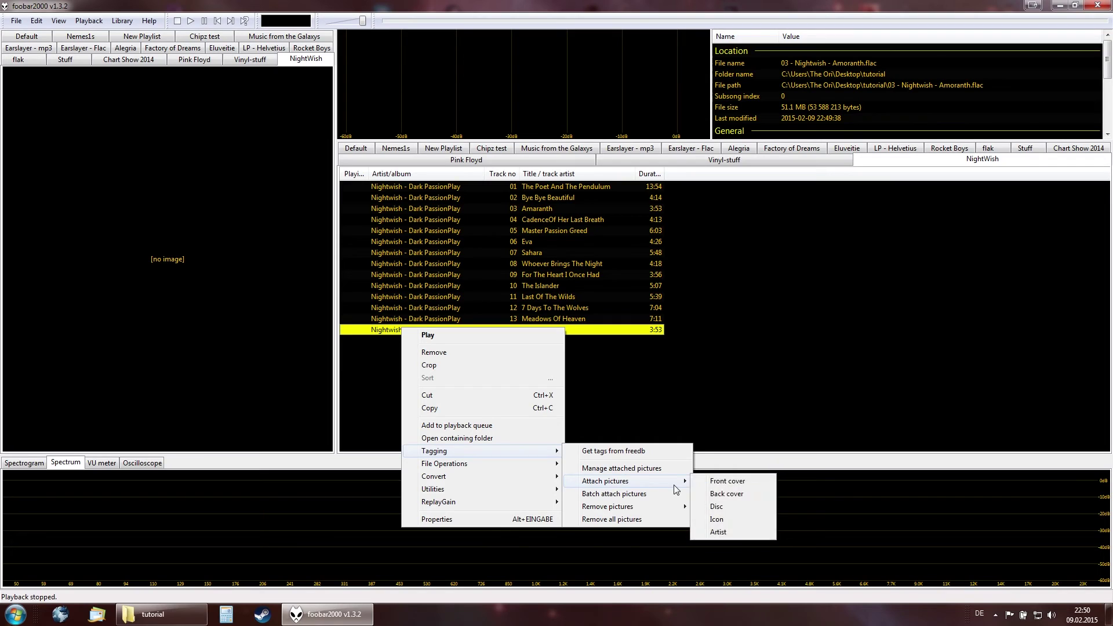
left_click(715, 480)
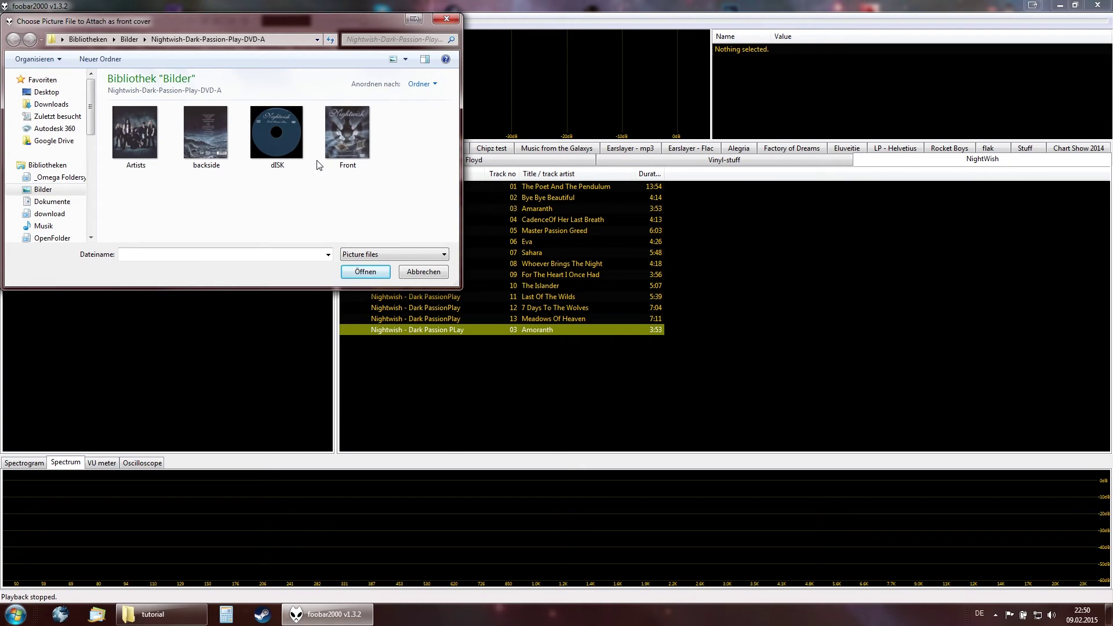
left_click(340, 157)
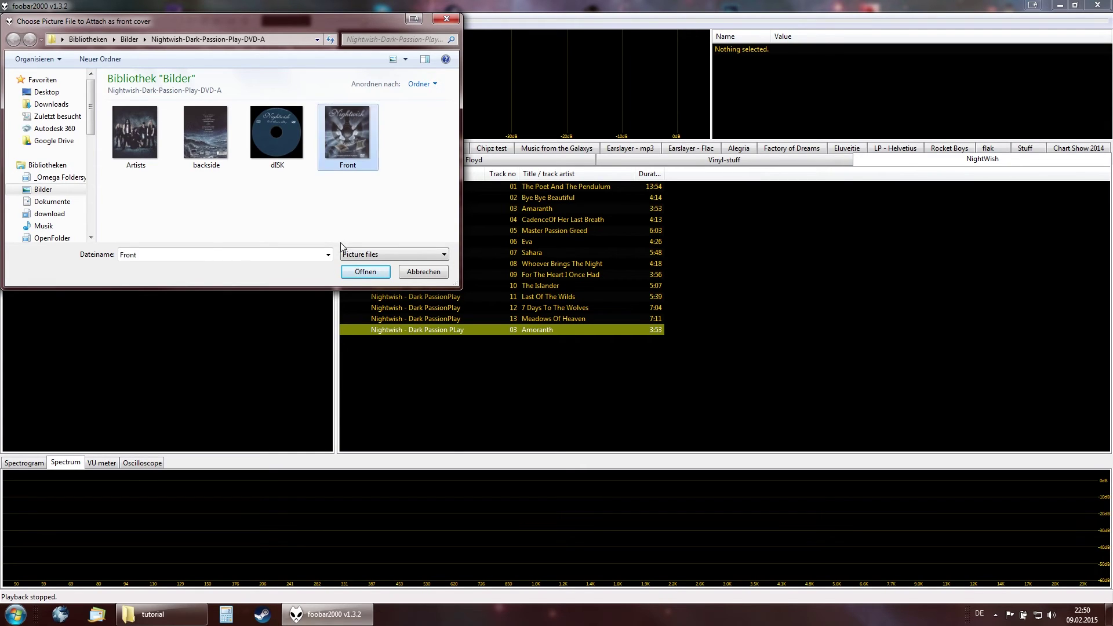
left_click(358, 272)
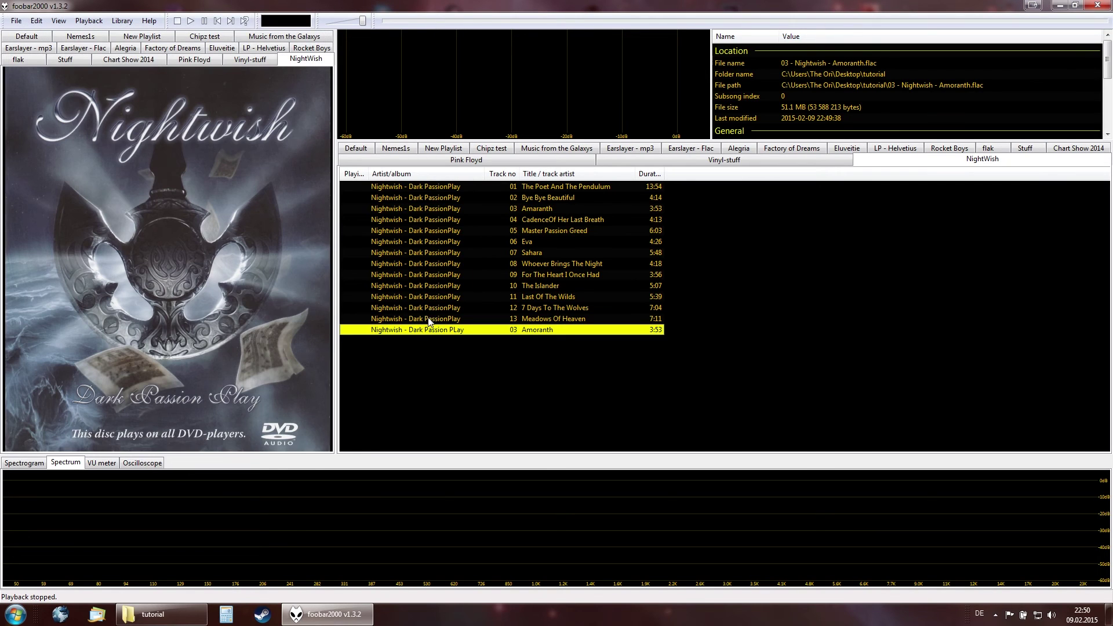
- Attach the backside image as the Amoranth track's back cover
right_click(479, 338)
mouse_move(601, 456)
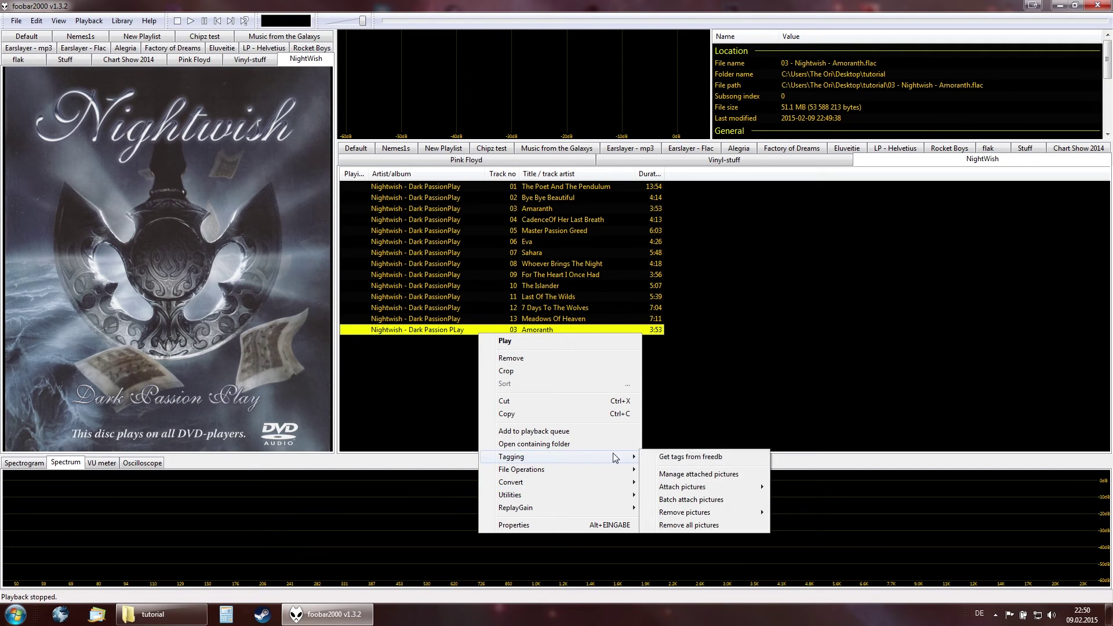
mouse_move(702, 491)
left_click(797, 501)
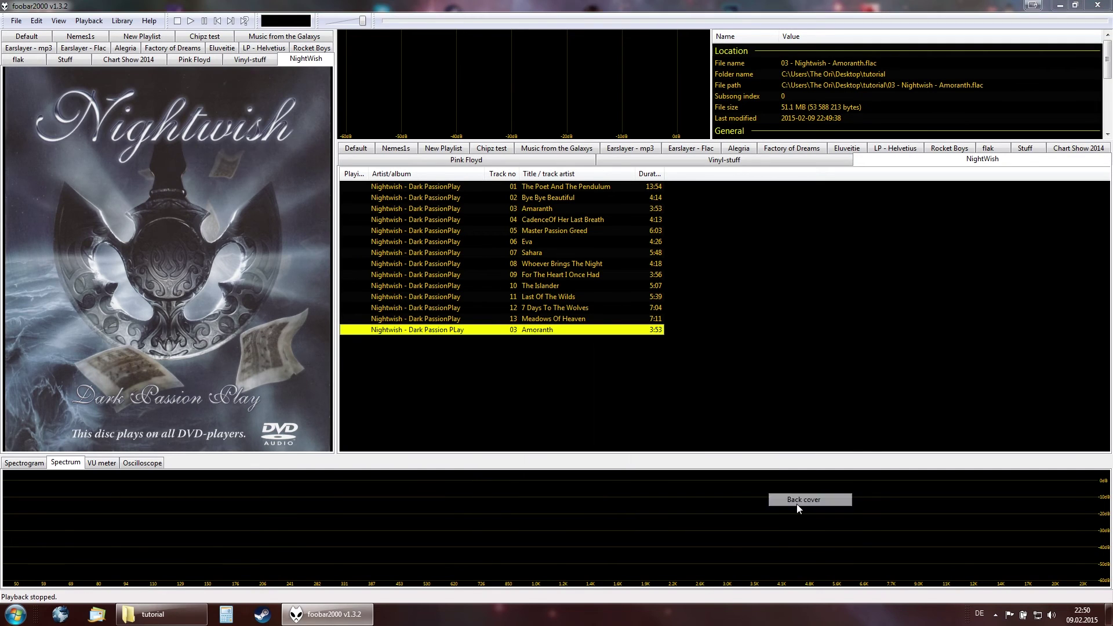
double_click(203, 147)
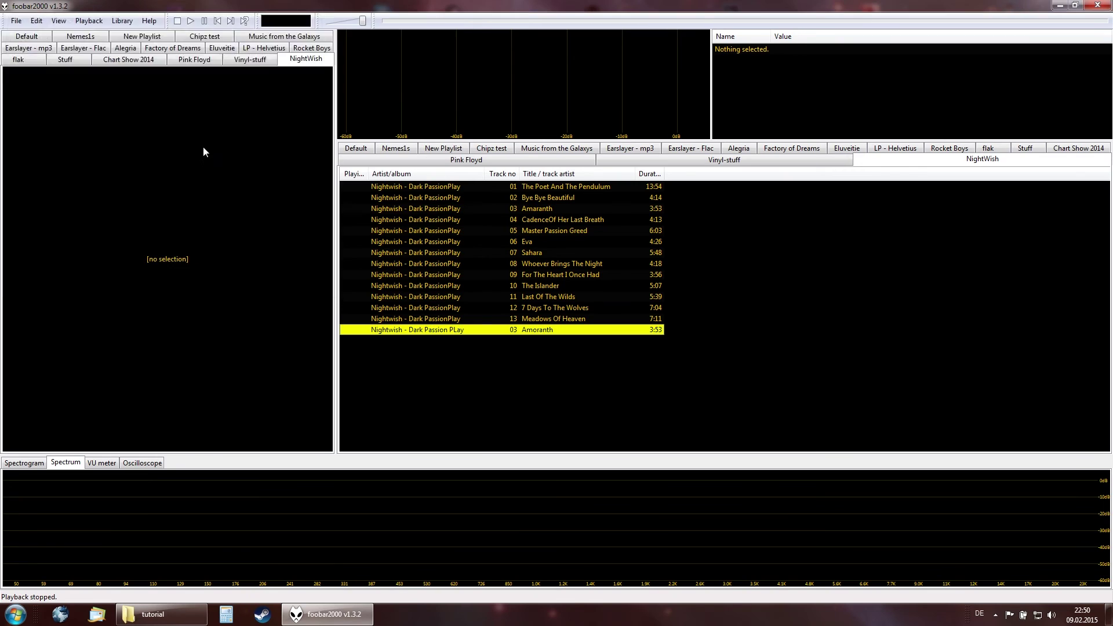
right_click(422, 331)
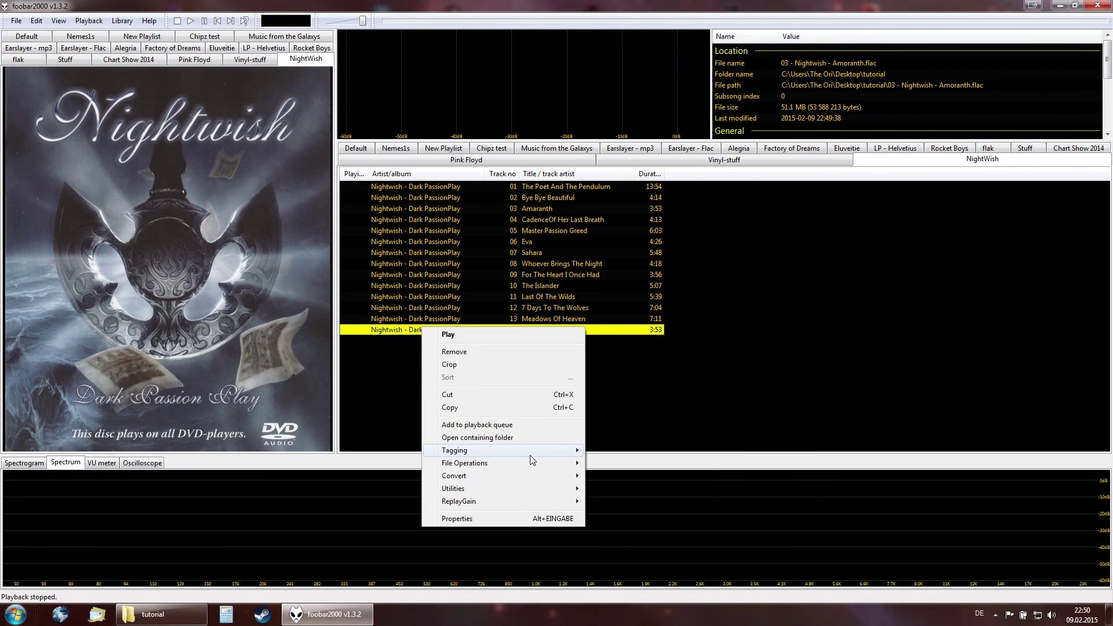
left_click(588, 456)
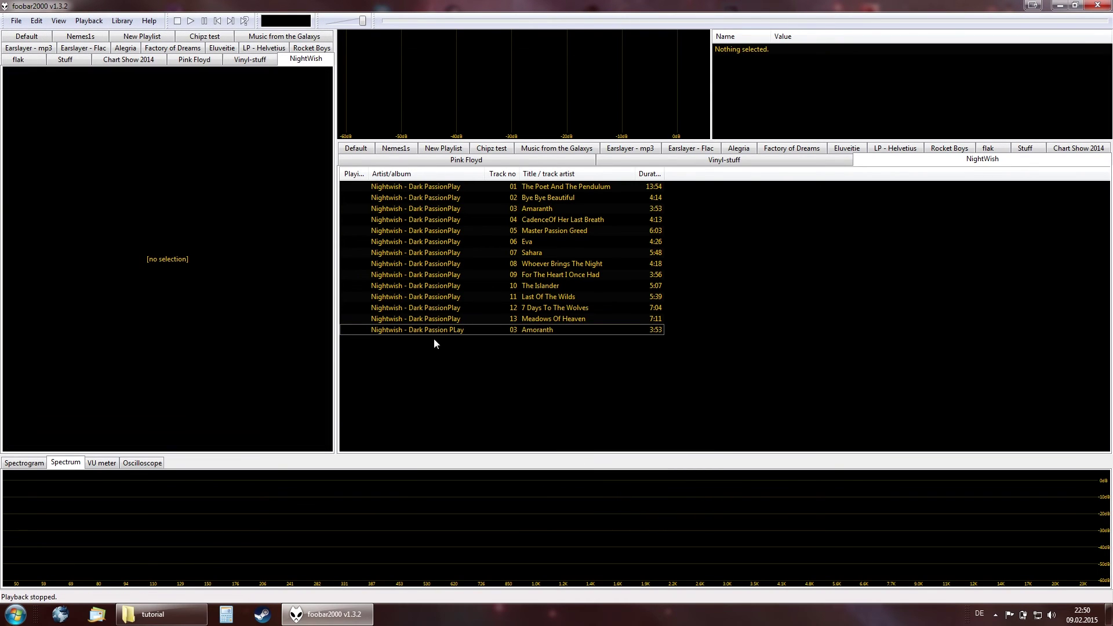
- Attach the dISK image as disc art and the Artists image as artist picture
right_click(438, 334)
mouse_move(568, 457)
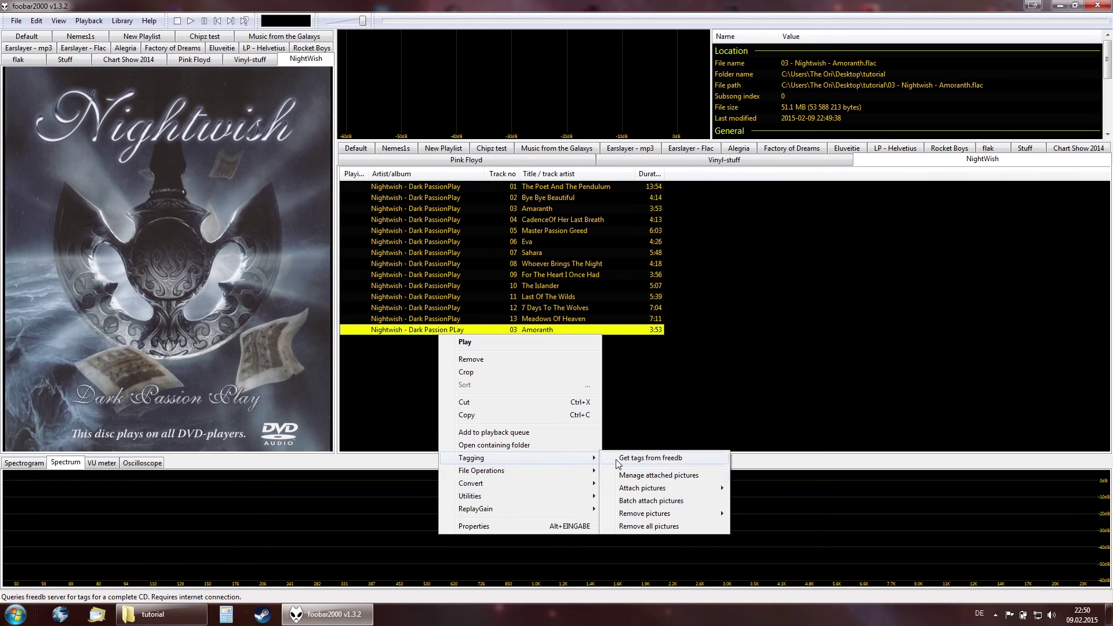
mouse_move(718, 488)
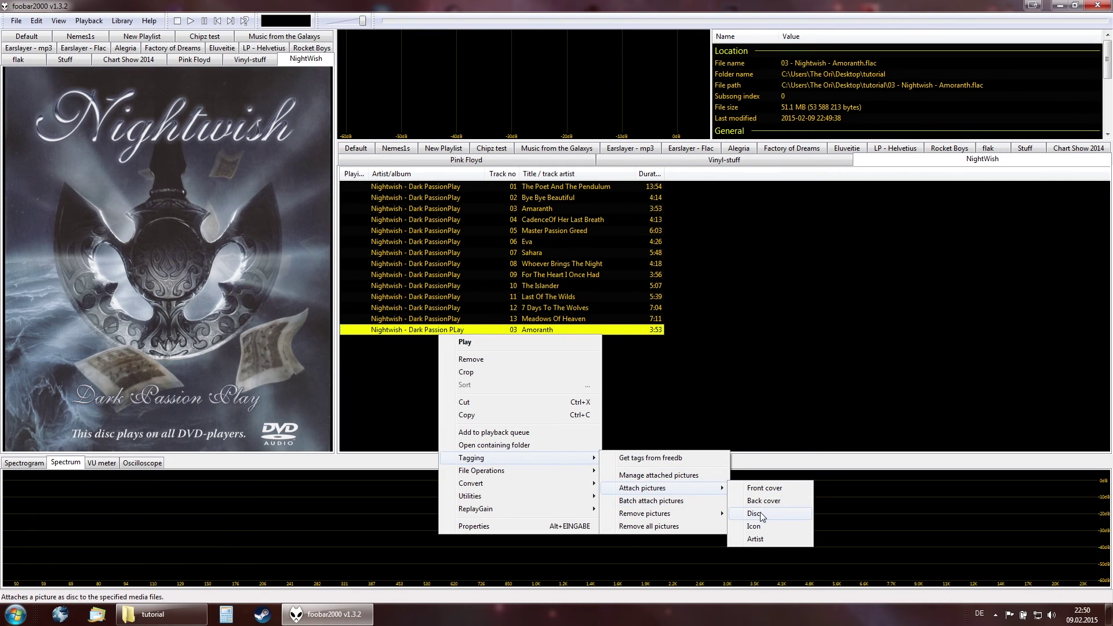
left_click(761, 514)
double_click(250, 119)
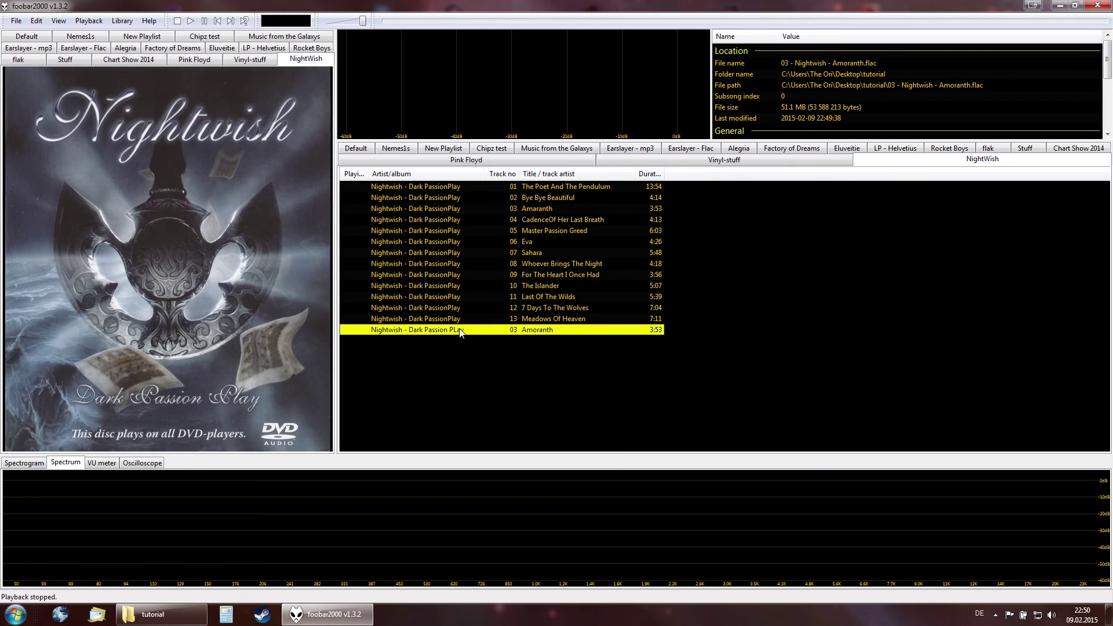
right_click(460, 332)
mouse_move(567, 453)
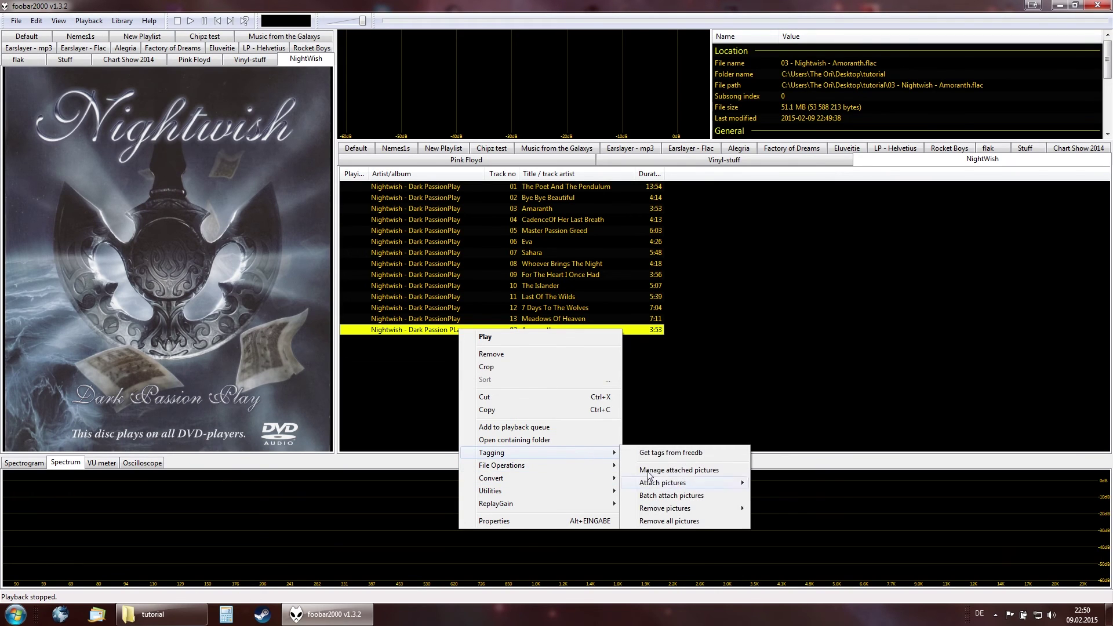
mouse_move(696, 483)
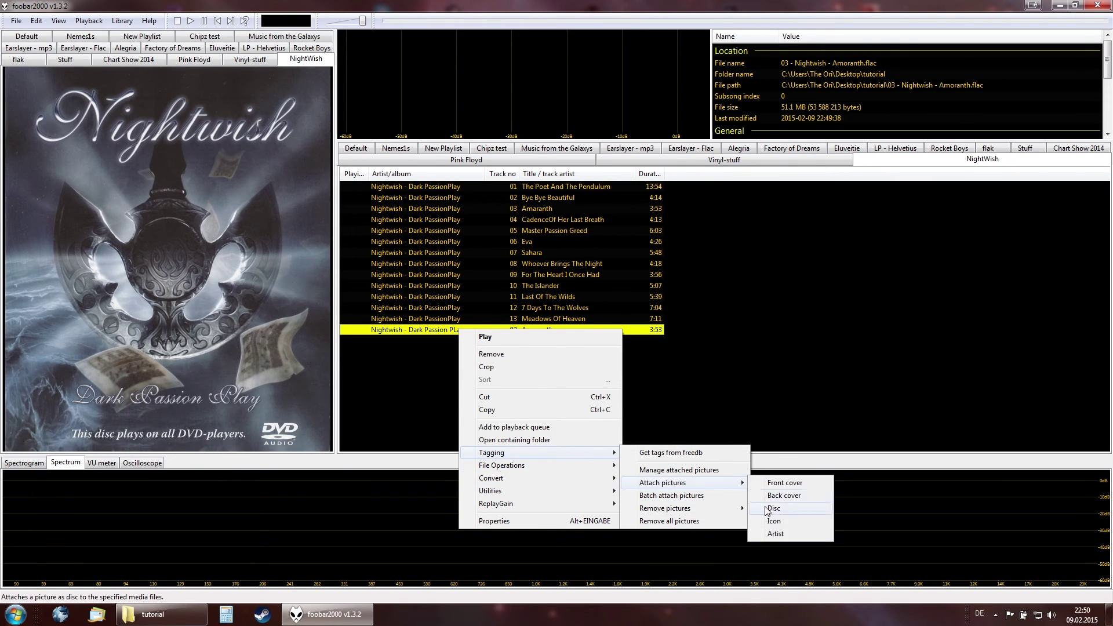
left_click(776, 534)
double_click(152, 141)
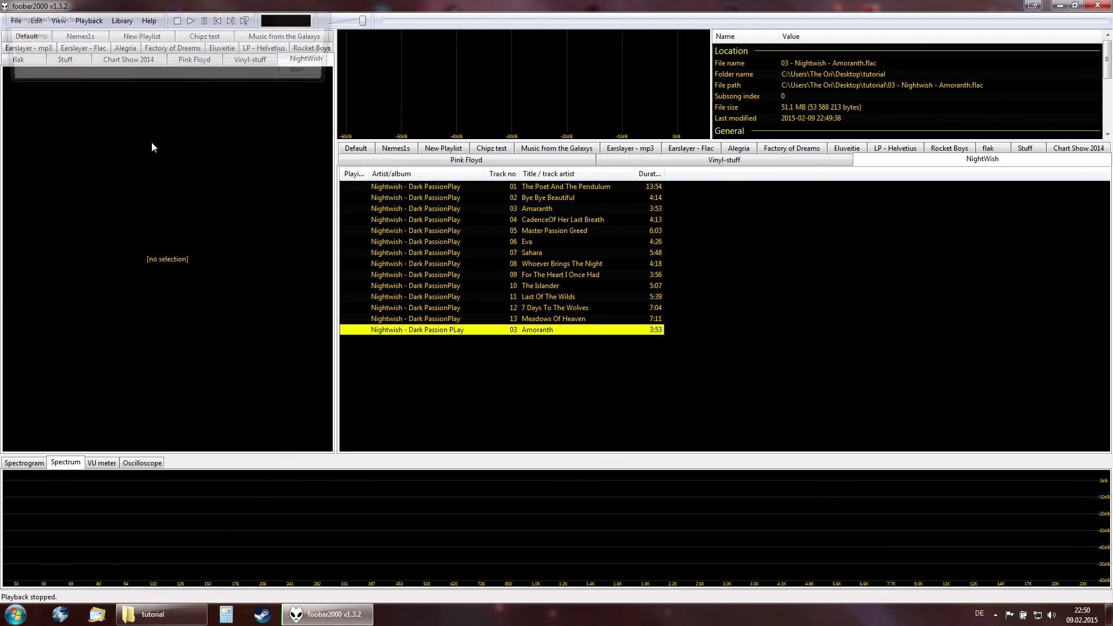
- Cycle the art panel through back cover, disc and artist images, then back to front cover
right_click(184, 166)
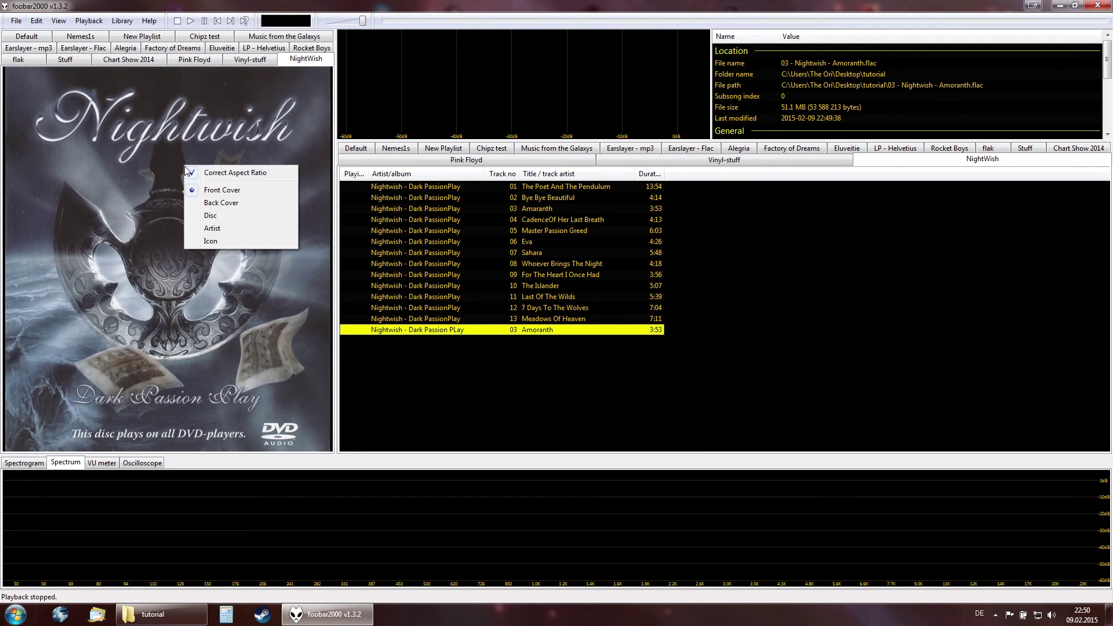
left_click(224, 203)
right_click(215, 193)
left_click(239, 243)
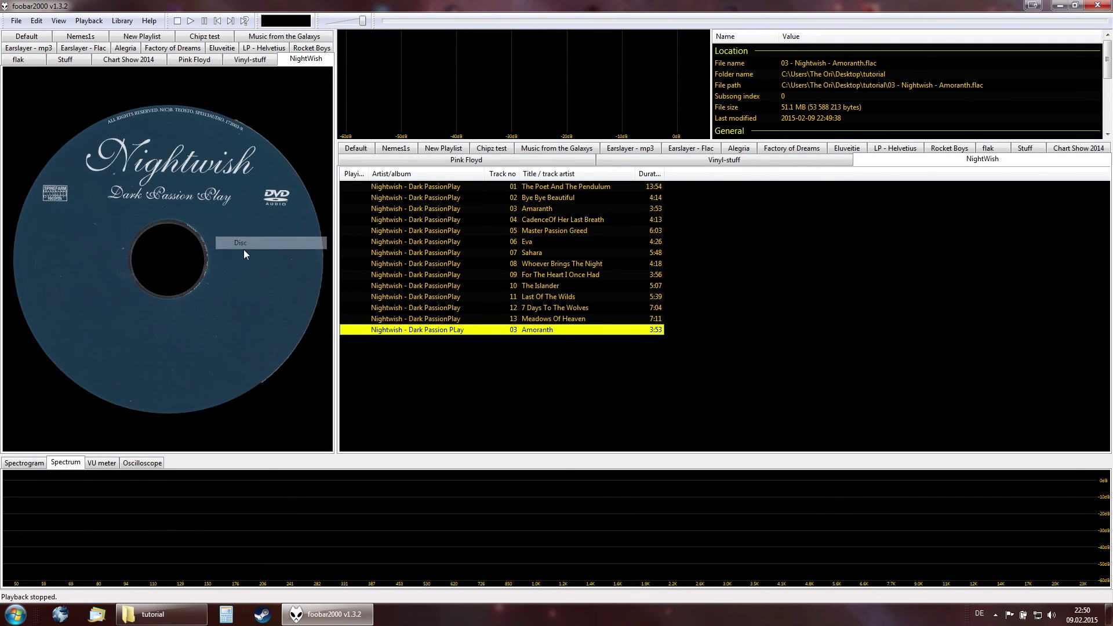
right_click(234, 249)
left_click(262, 313)
right_click(240, 317)
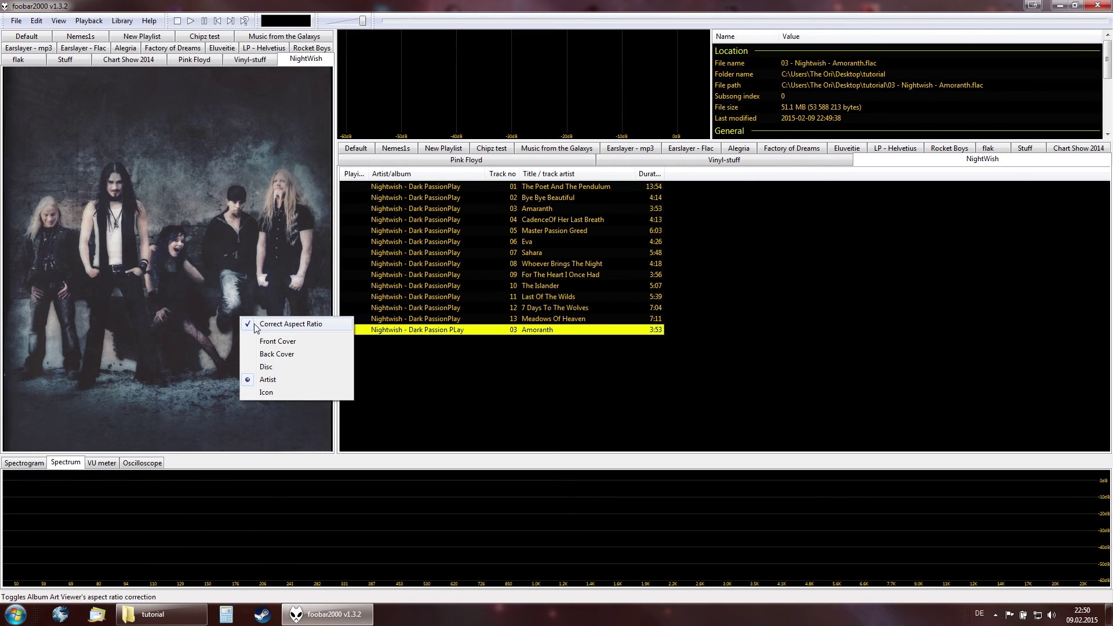
left_click(282, 344)
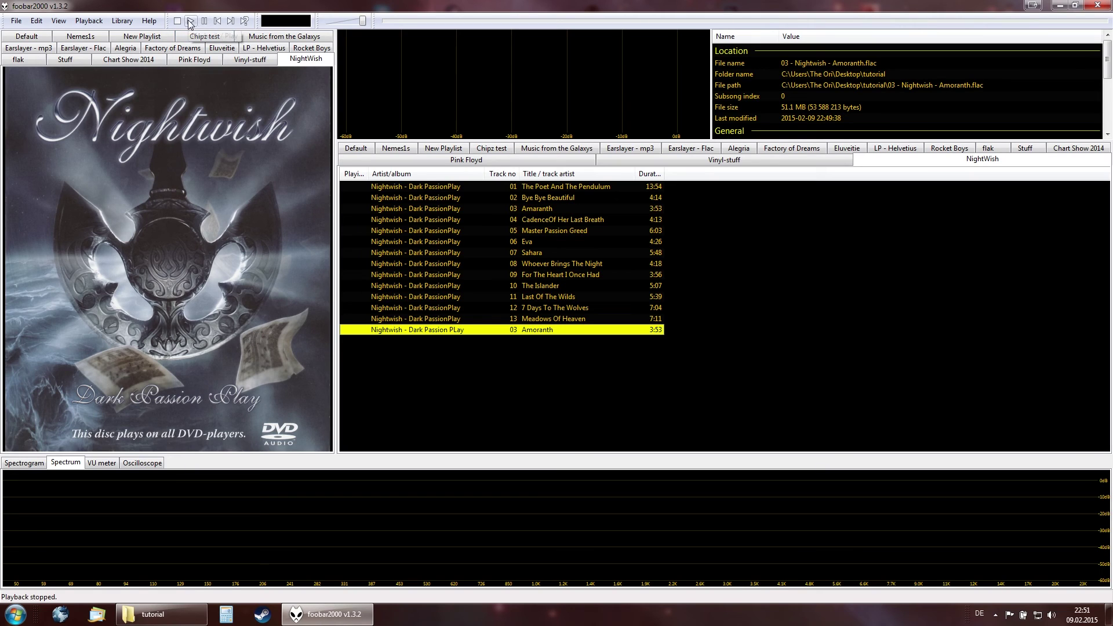
- Play Amoranth, skipping ahead to about 0:29 and back to about 0:14
left_click(231, 21)
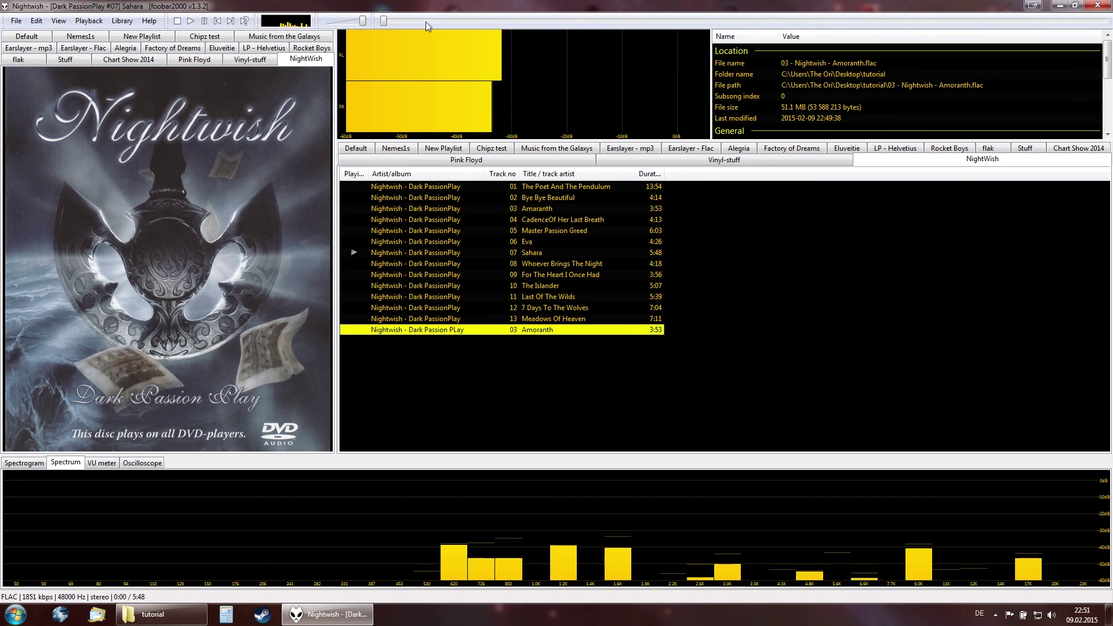
left_click(453, 21)
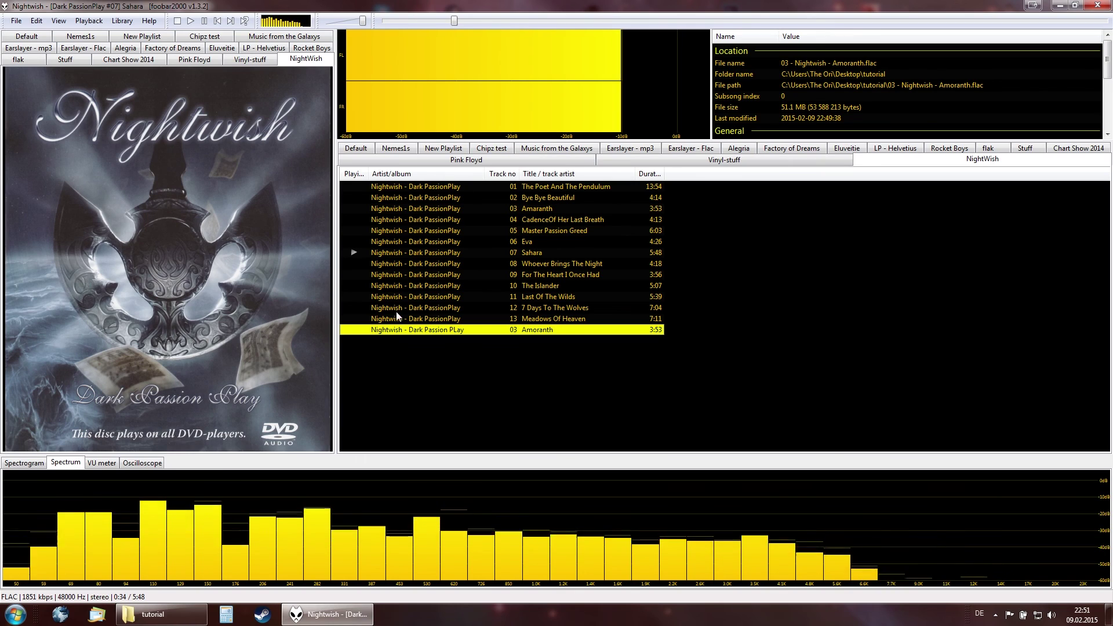
double_click(399, 330)
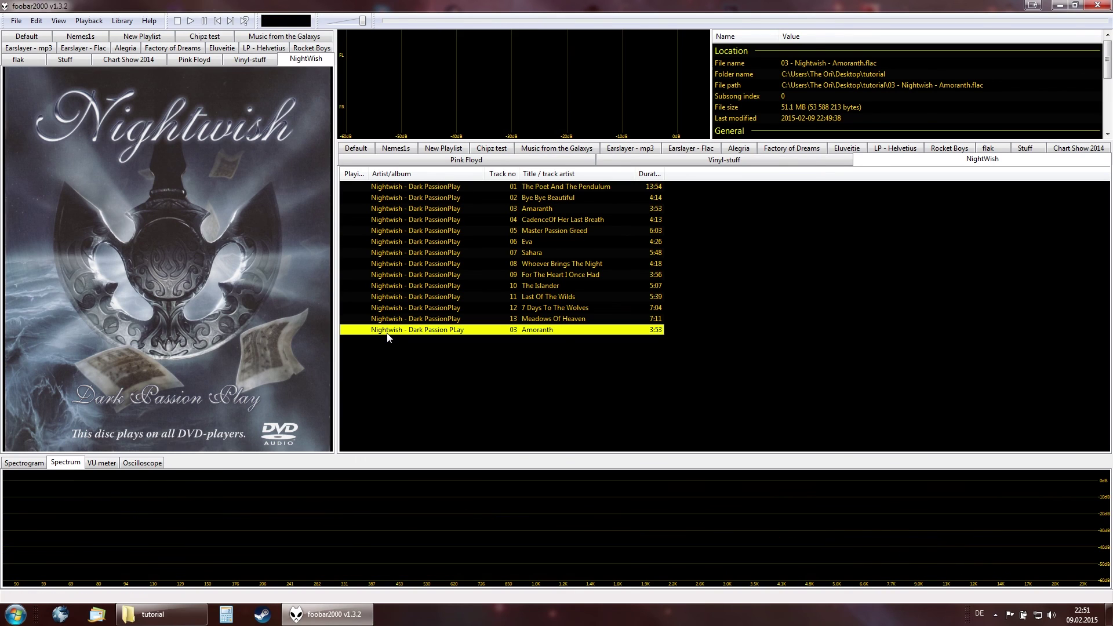
left_click(470, 22)
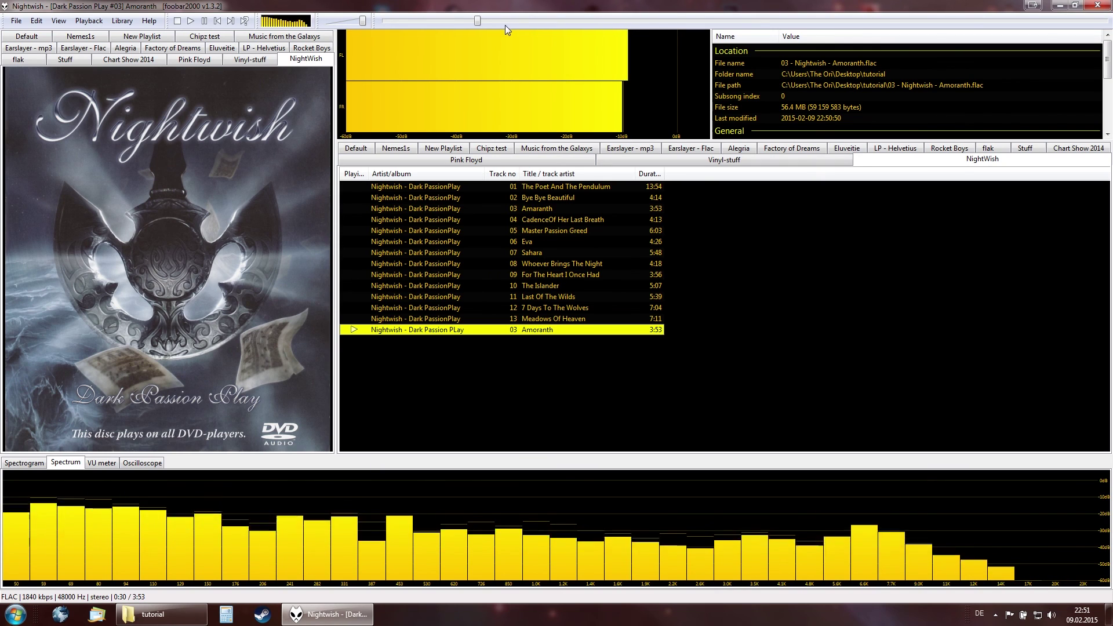
left_click(426, 22)
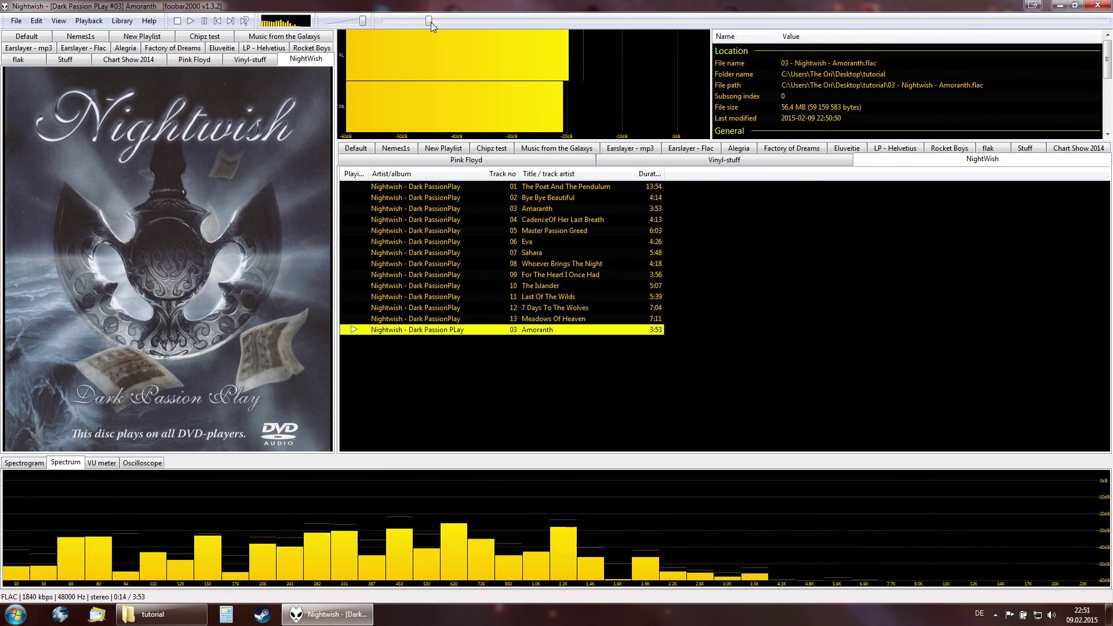
- Pause playback, remove Amoranth from the NightWish playlist, and close foobar2000
left_click(203, 22)
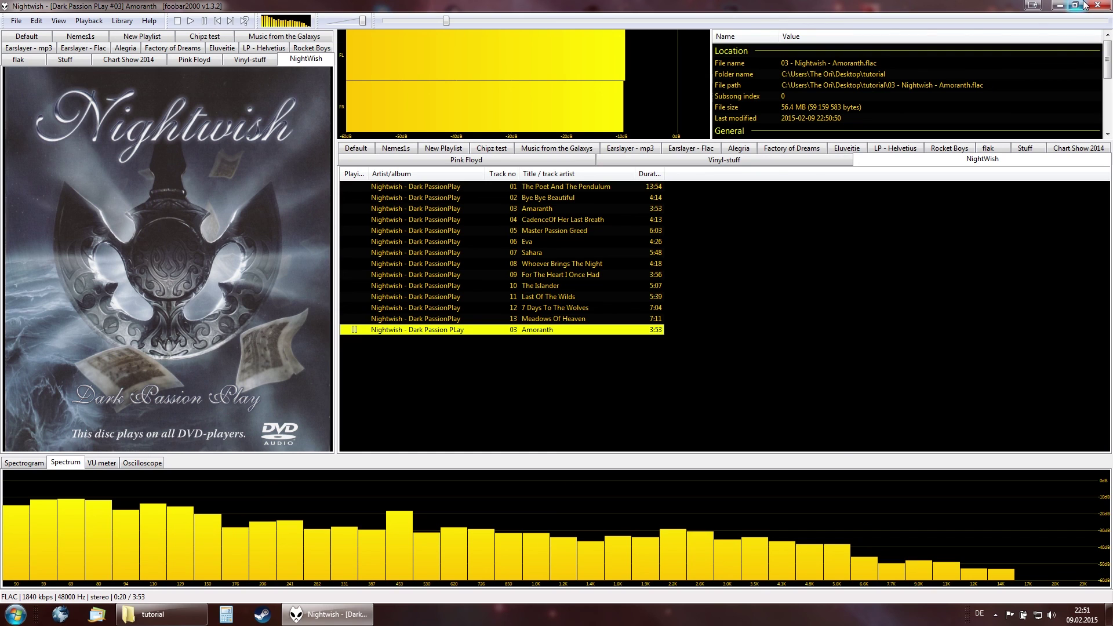
key("Delete")
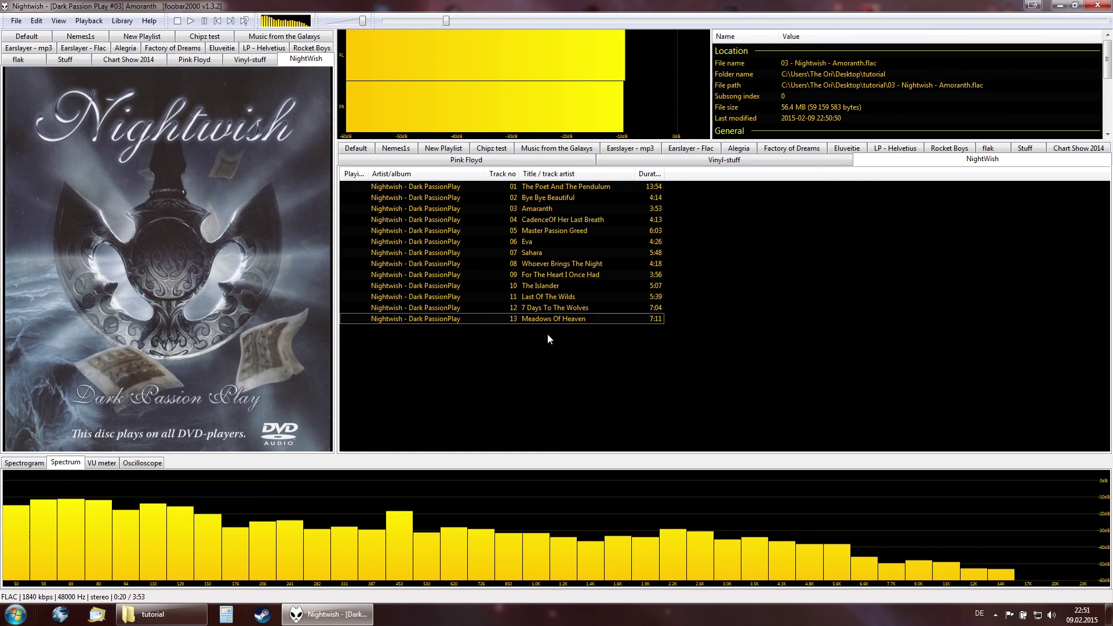
left_click(1098, 5)
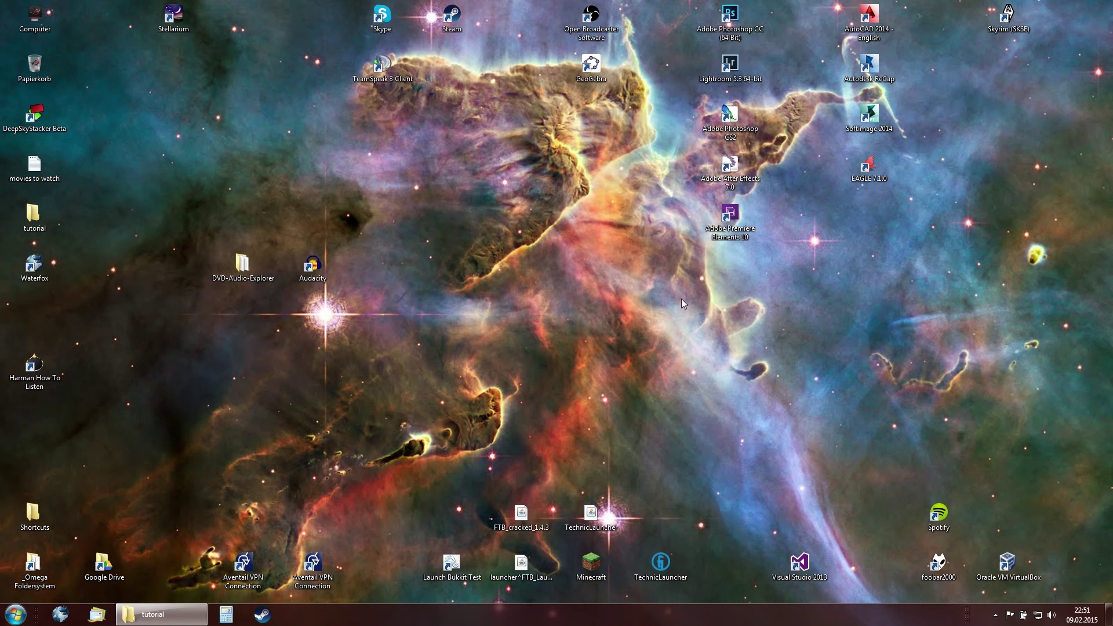